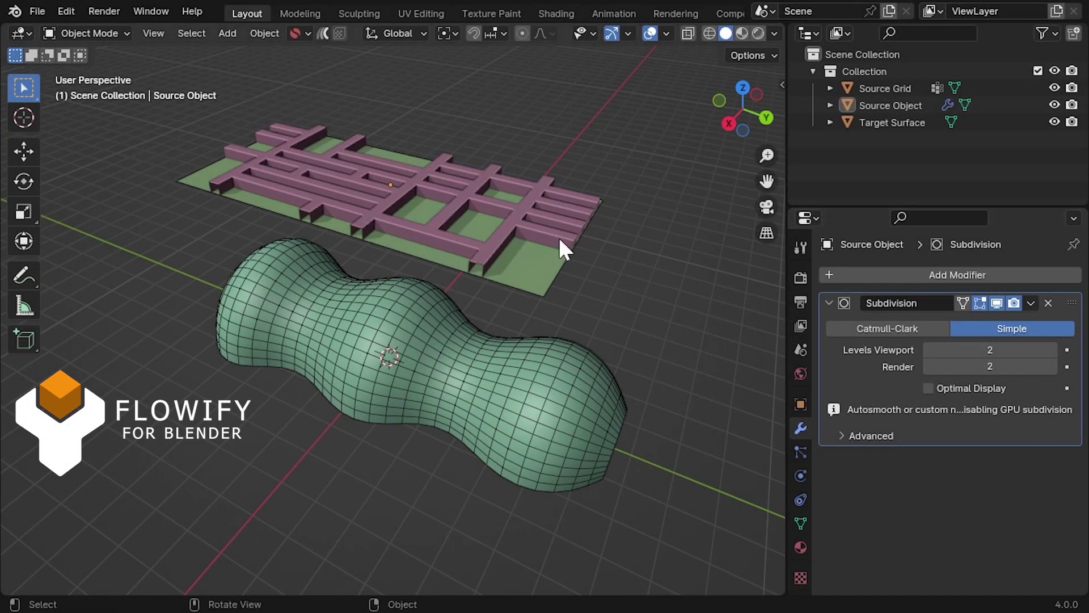
# Examine the Source Object, the Target Surface and the flat Source Grid, including a top view of the grid
pyautogui.click(490, 260)
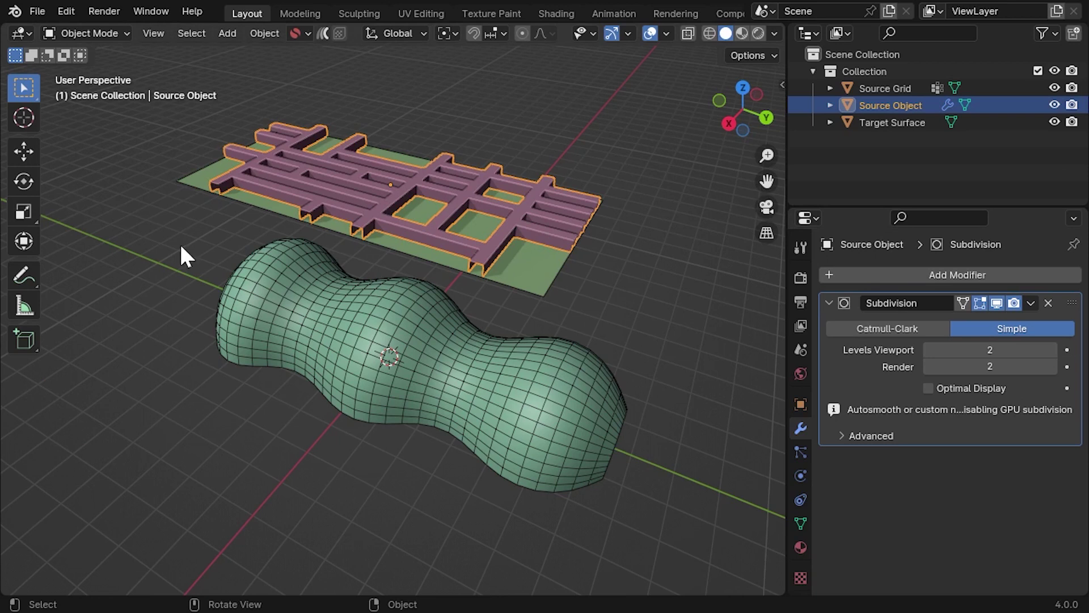
pyautogui.click(517, 404)
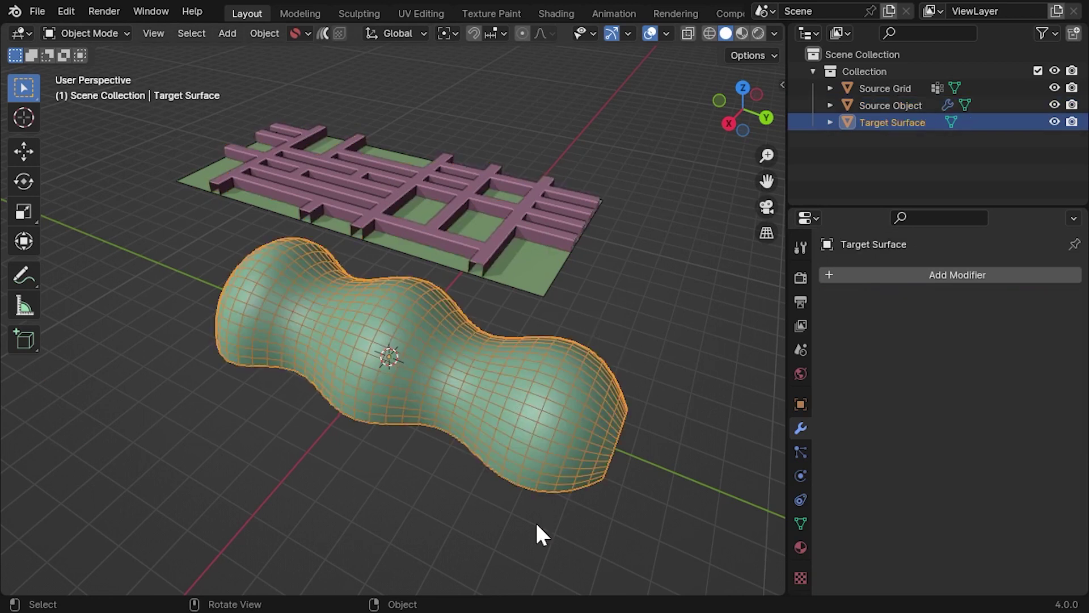
pyautogui.moveTo(540, 533); pyautogui.dragTo(560, 515, button='middle')
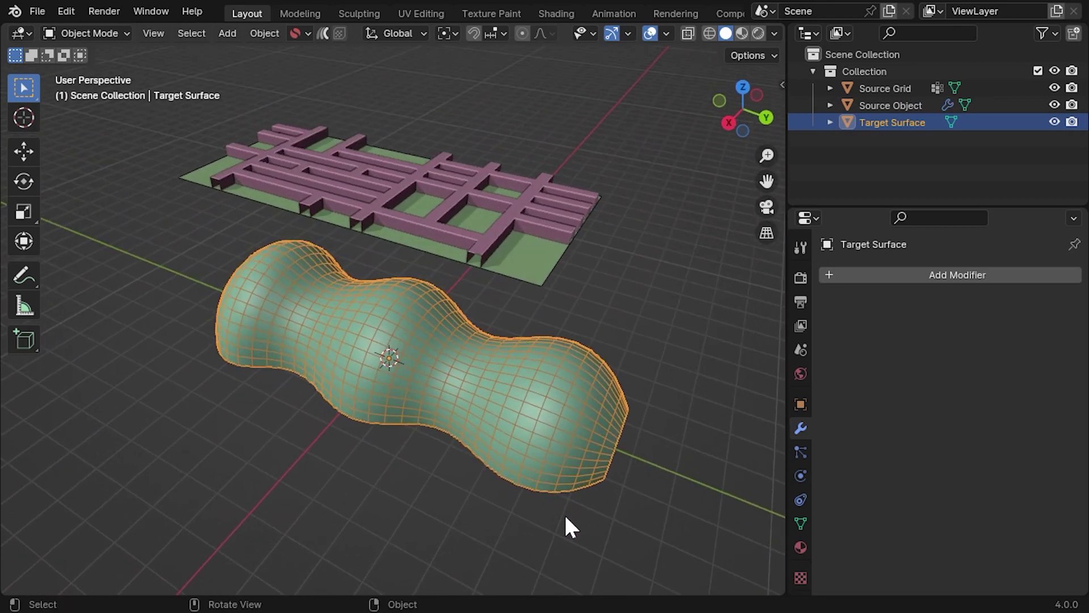
pyautogui.click(529, 264)
pyautogui.click(742, 87)
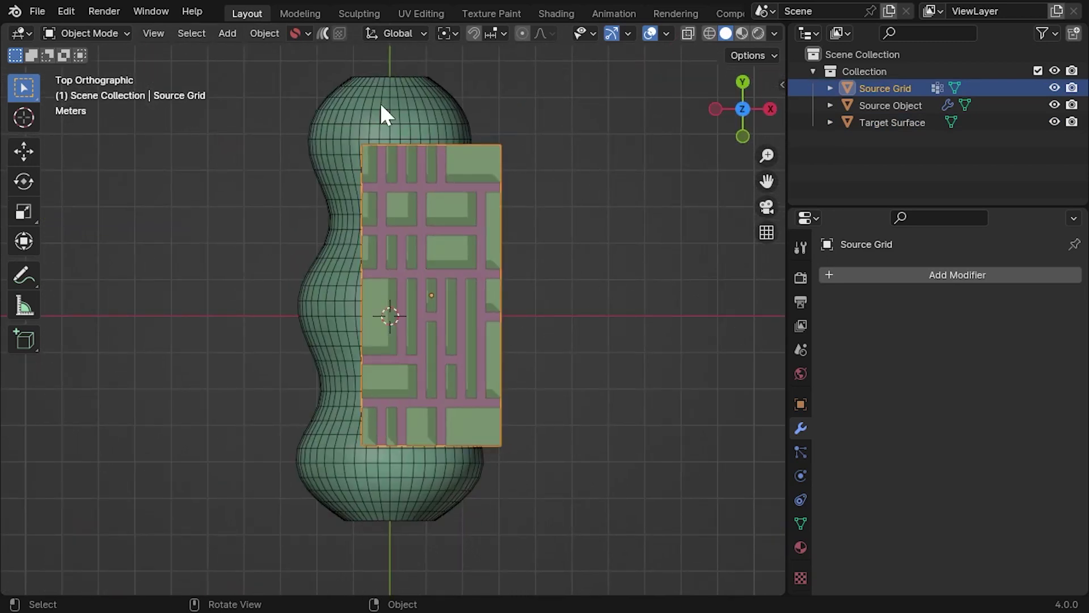
pyautogui.moveTo(367, 462); pyautogui.dragTo(261, 325, button='middle')
# Run Flowify on the Source Object, picking the nearest corner of the Source Grid and the matching end corner of the Target Surface
pyautogui.click(457, 246)
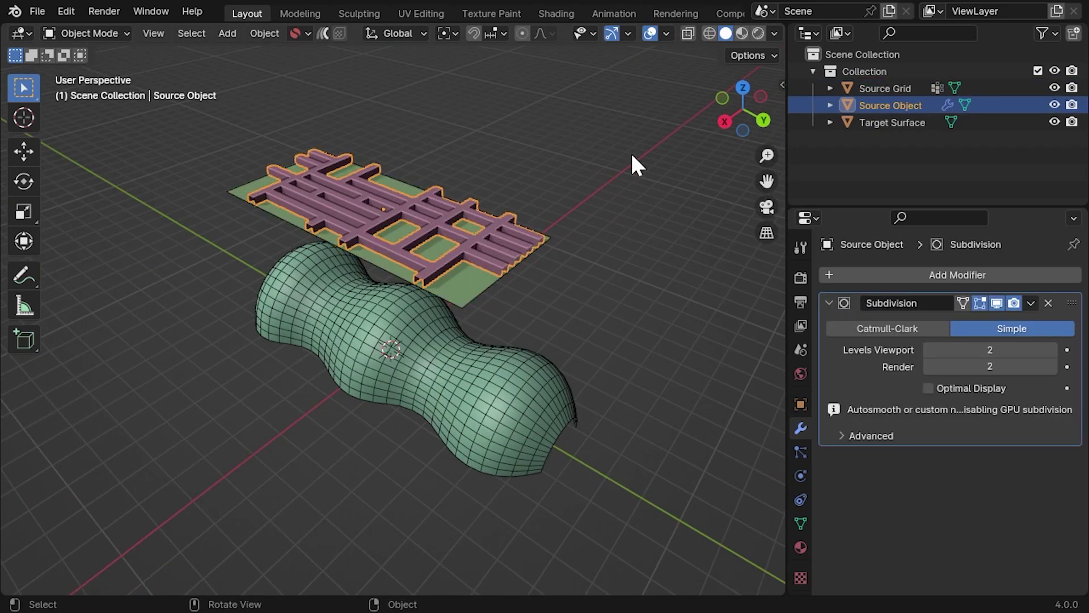
pyautogui.rightClick(639, 168)
pyautogui.click(576, 494)
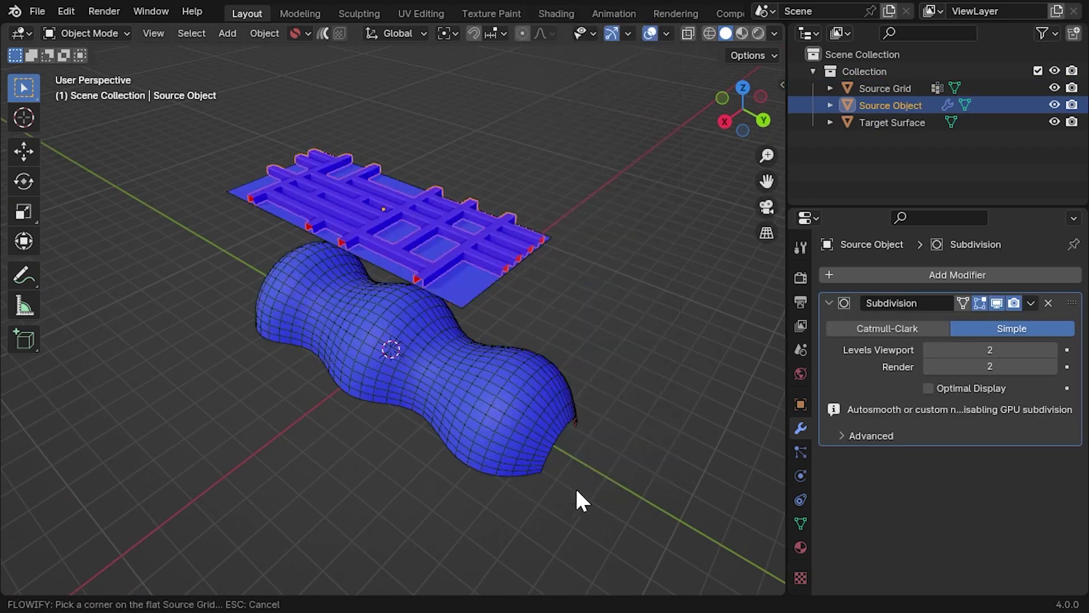
pyautogui.click(464, 297)
pyautogui.click(574, 427)
# Hide the Target Surface to examine the wrapped beams on their own, and make the surface visible again
pyautogui.moveTo(397, 440); pyautogui.dragTo(476, 362, button='middle')
pyautogui.click(515, 372)
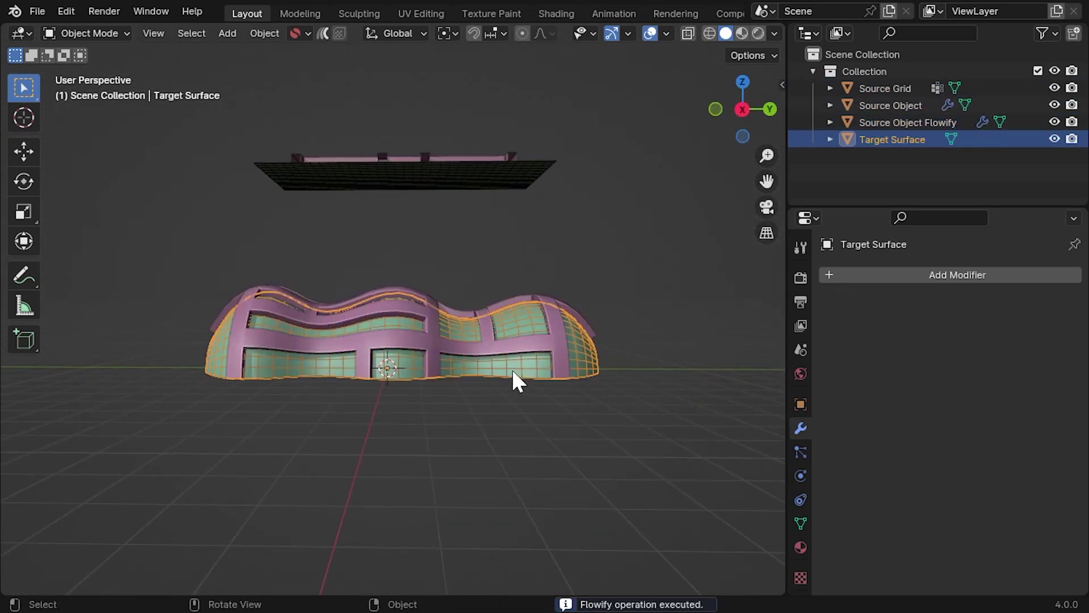
pyautogui.press('h')
pyautogui.moveTo(414, 410); pyautogui.dragTo(657, 464, button='middle')
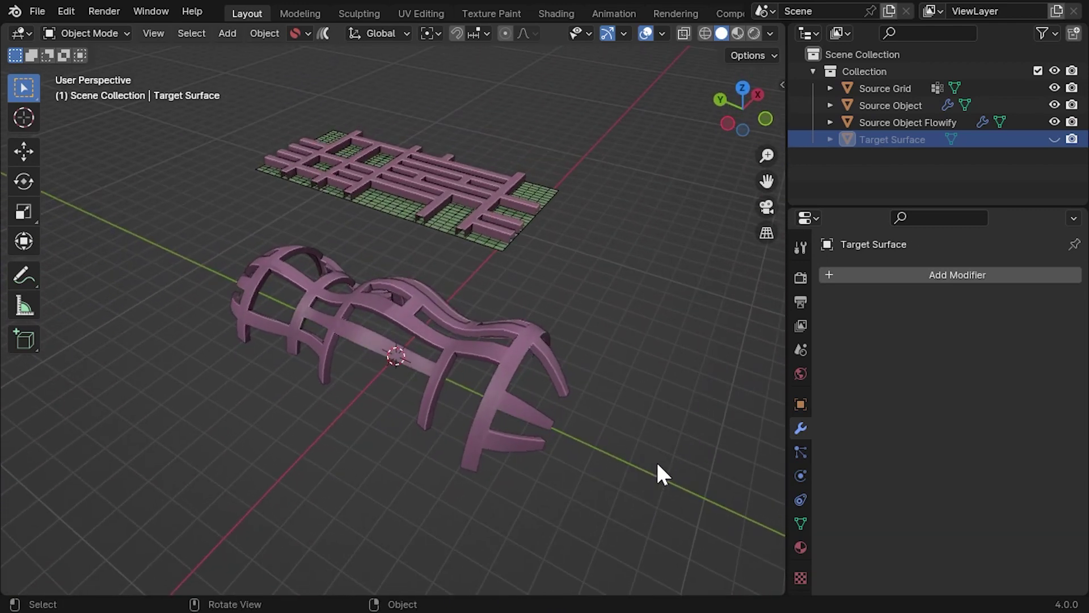
pyautogui.click(1054, 140)
pyautogui.scroll(2, 665, 397)
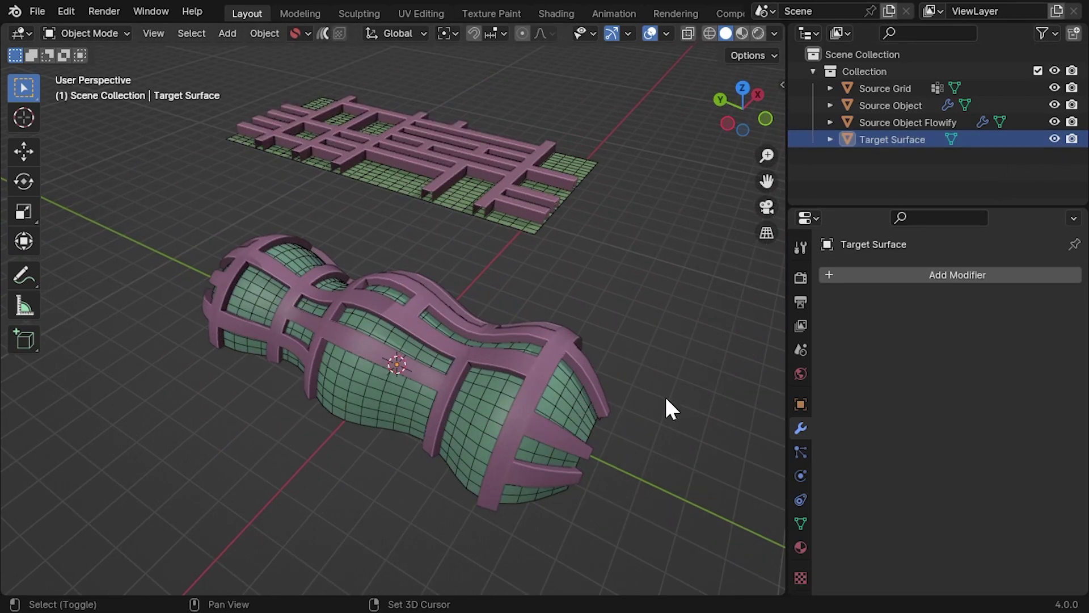
pyautogui.keyDown('shift'); pyautogui.moveTo(665, 397); pyautogui.dragTo(667, 413, button='middle'); pyautogui.keyUp('shift')
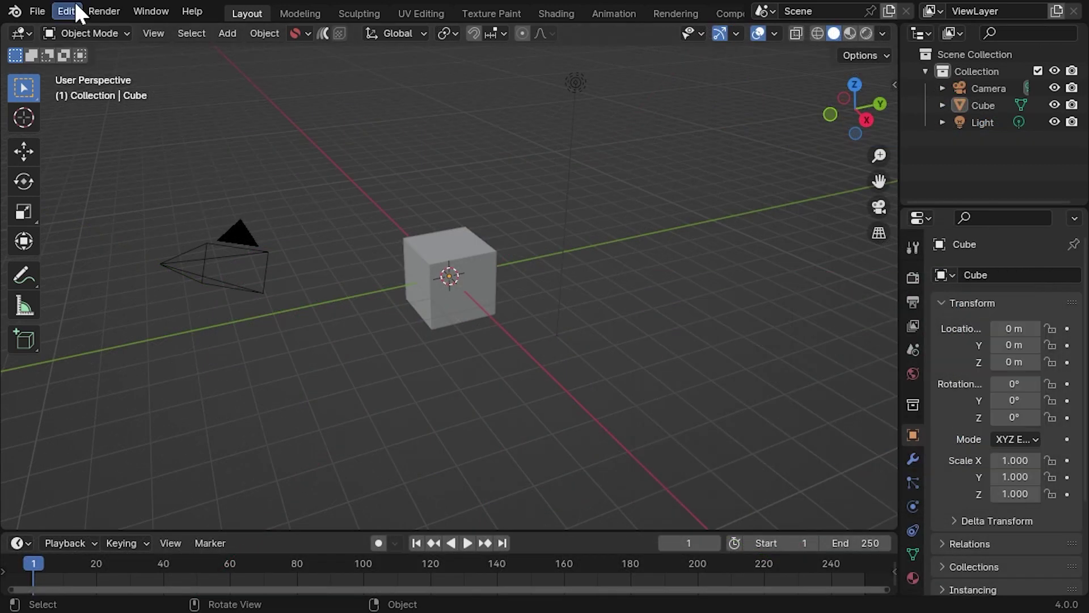
# Install the add-on from flowify.1.0.0.zip in the preferences and enable Mesh: Flowify
pyautogui.click(70, 11)
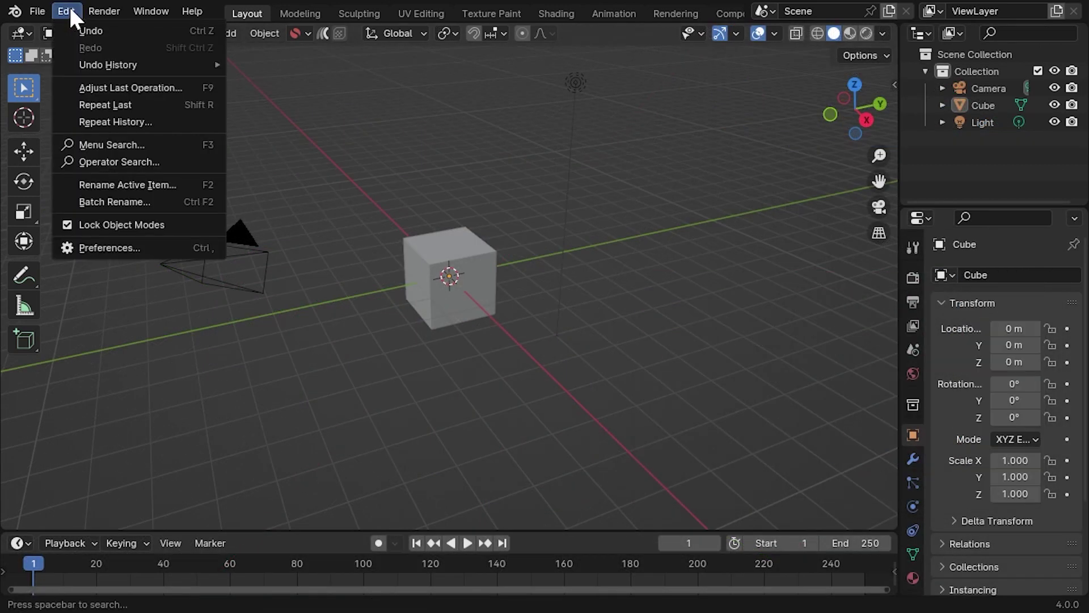
pyautogui.click(104, 249)
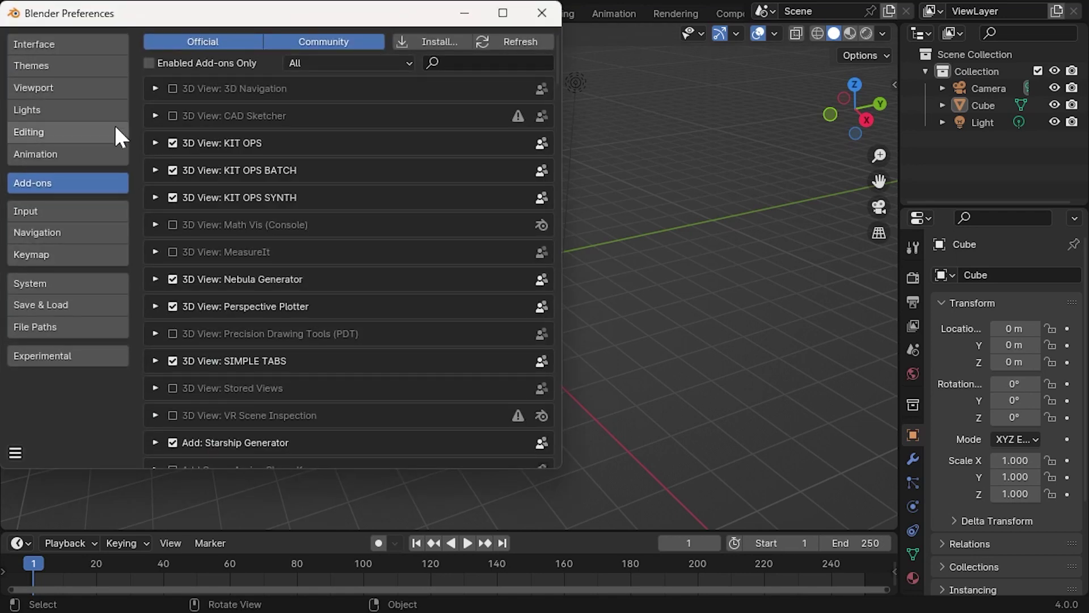
pyautogui.click(441, 41)
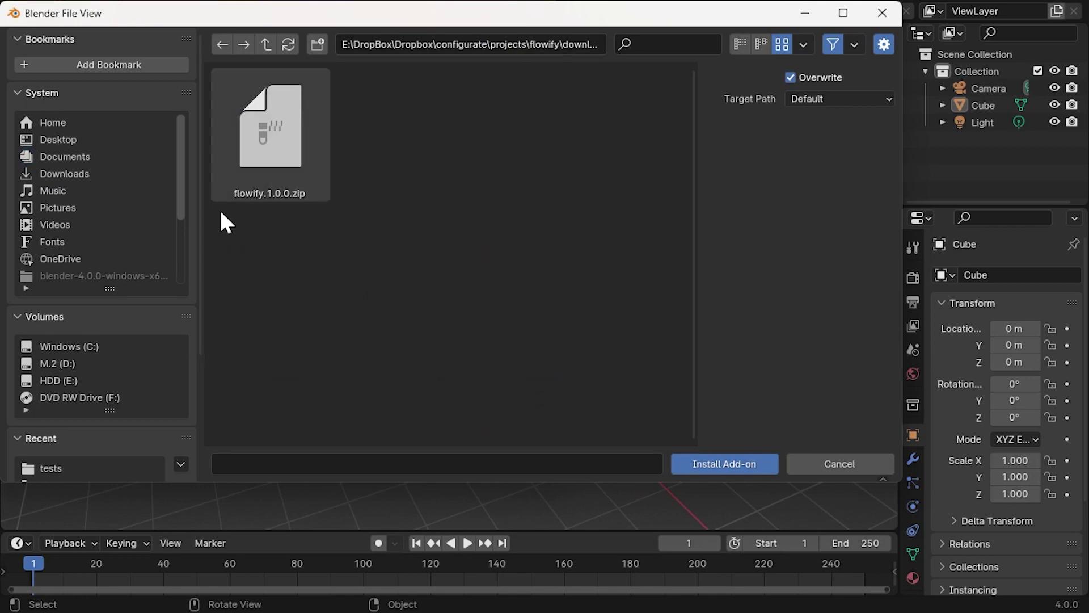
pyautogui.click(281, 133)
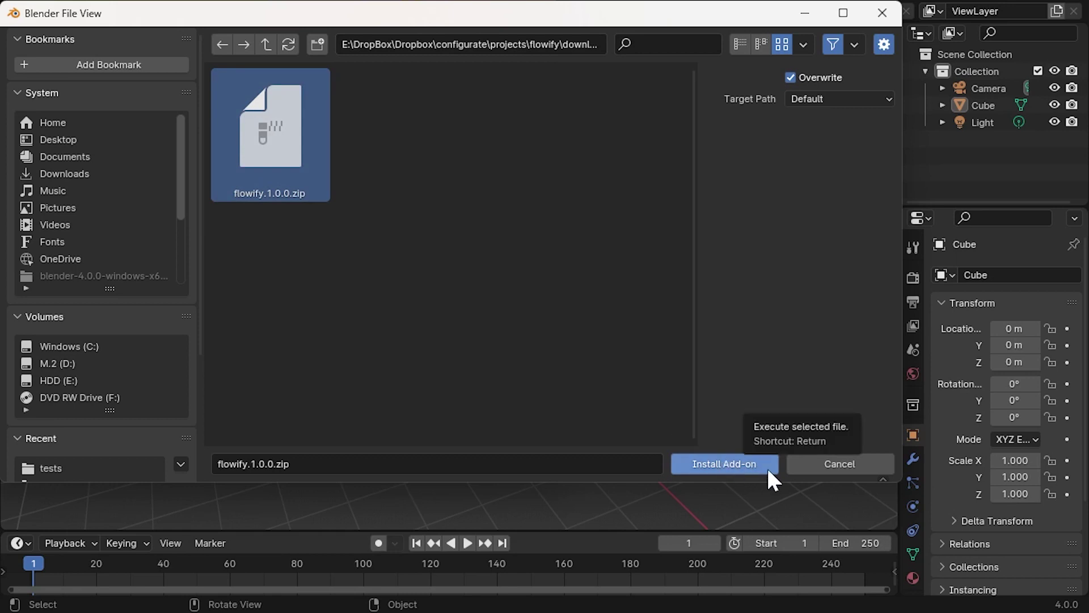
pyautogui.click(738, 462)
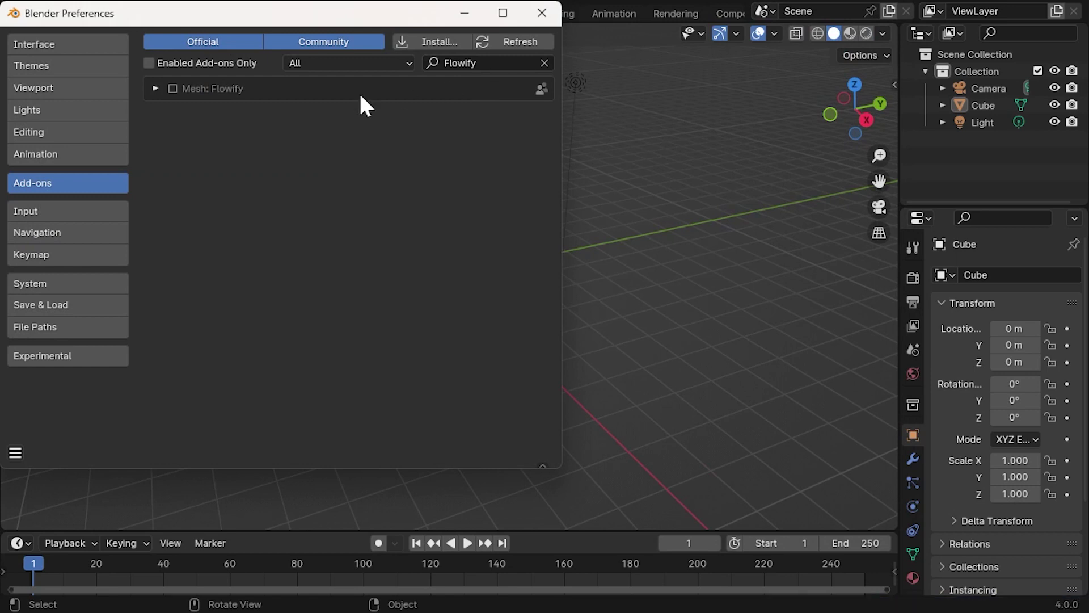
pyautogui.click(172, 89)
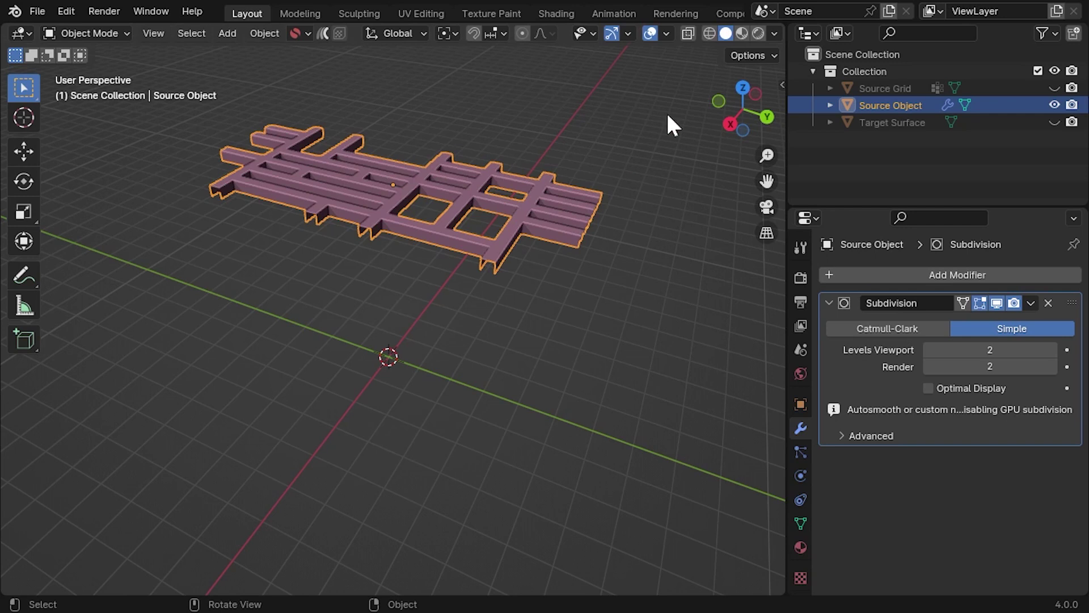
# Display the wireframe overlay to examine the subdivided topology of the Source Object up close
pyautogui.click(667, 34)
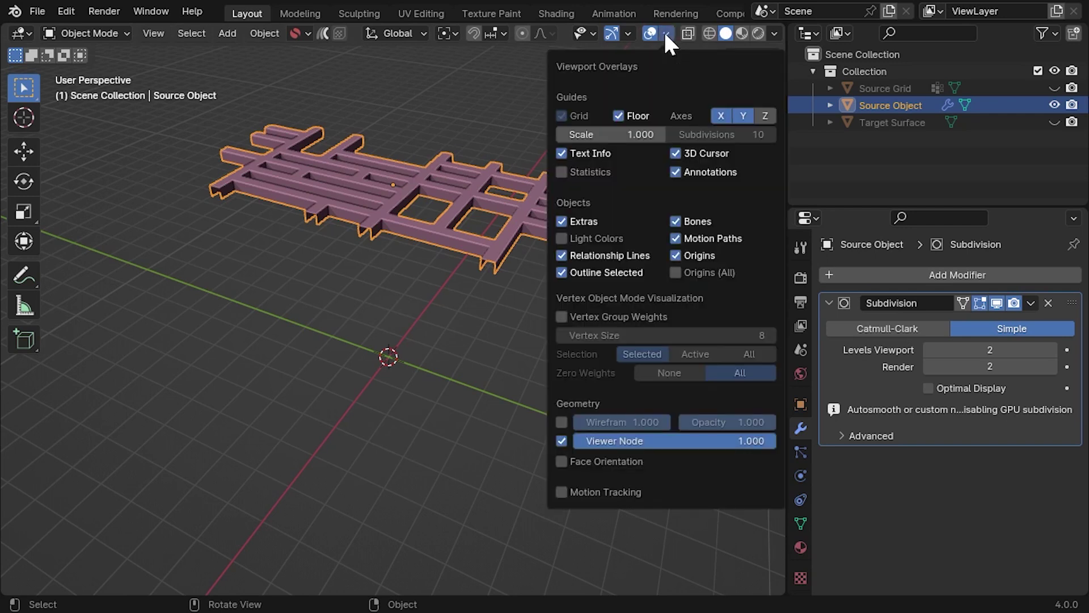
pyautogui.click(561, 422)
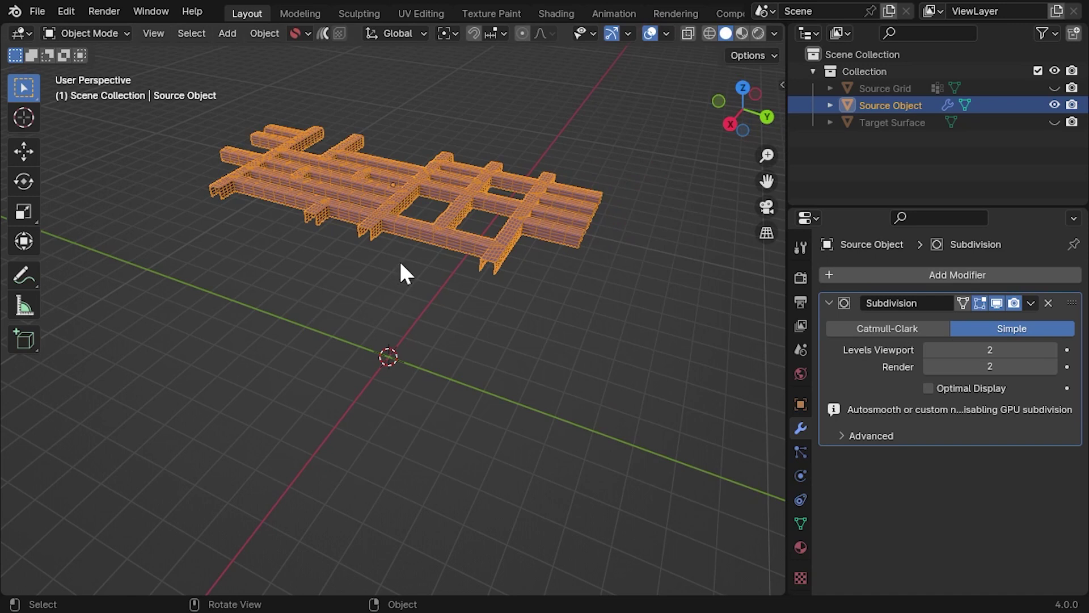
pyautogui.moveTo(399, 260); pyautogui.dragTo(462, 353, button='middle')
pyautogui.scroll(2, 463, 359)
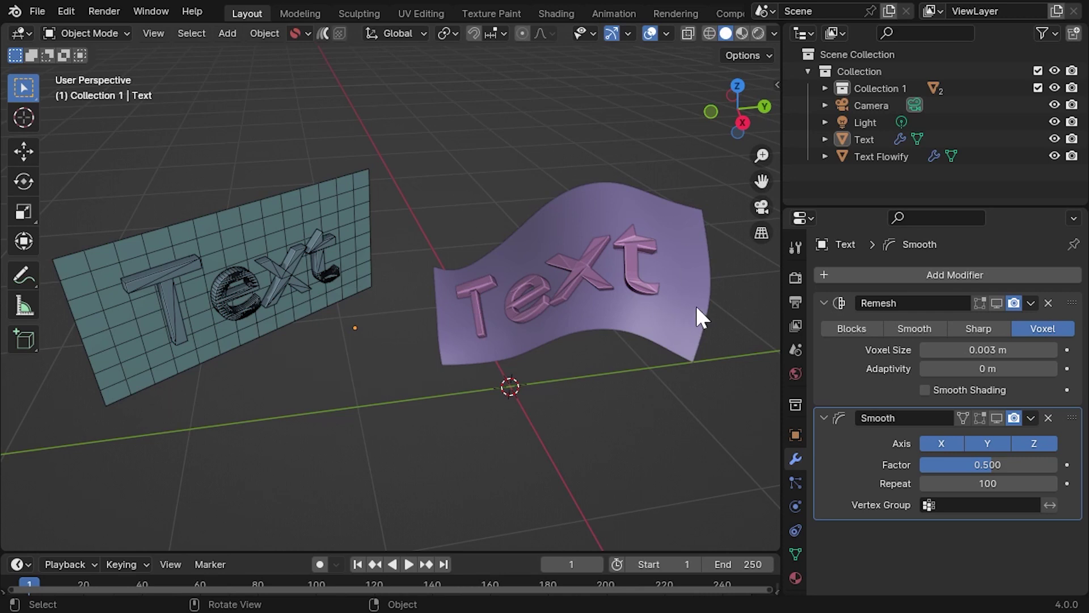
# Enable the viewport display of the Remesh modifier on the flat Text object
pyautogui.click(288, 268)
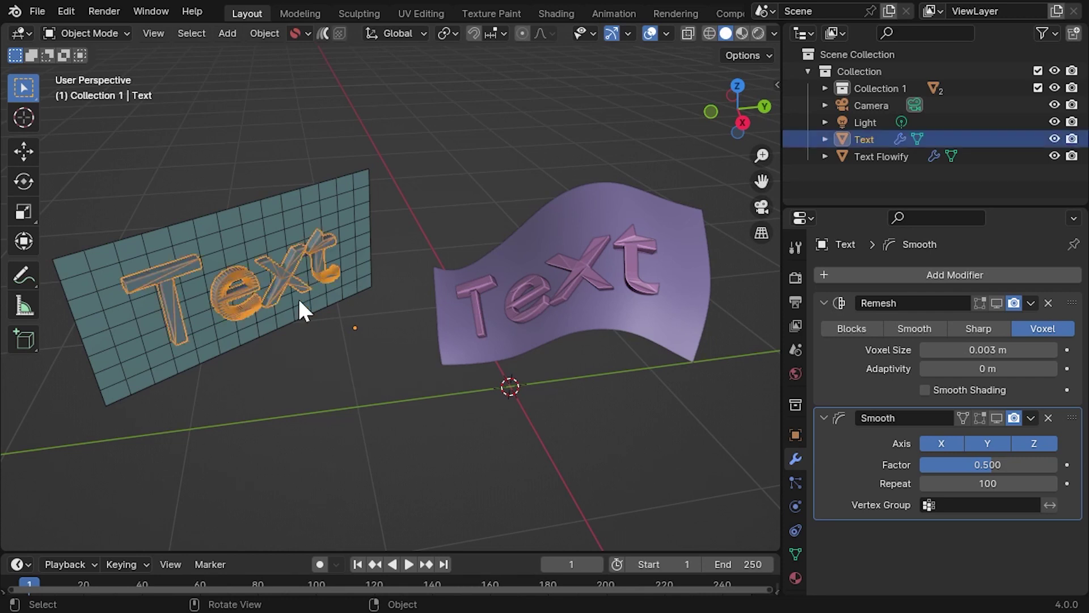
pyautogui.click(997, 302)
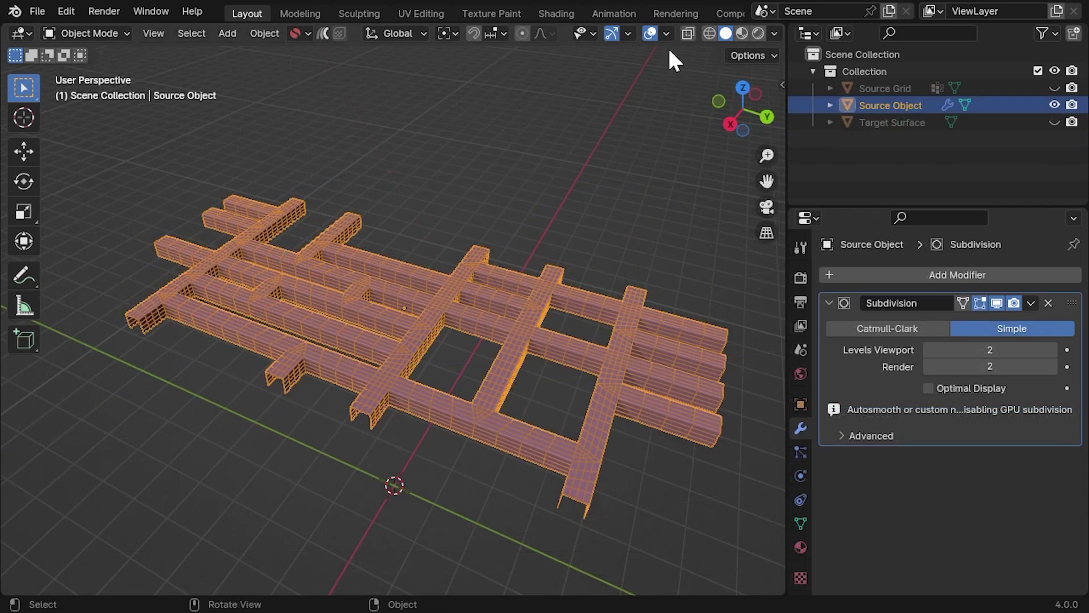
# Turn off the wireframe overlay and display the Source Grid in place of the Source Object
pyautogui.click(666, 33)
pyautogui.click(561, 422)
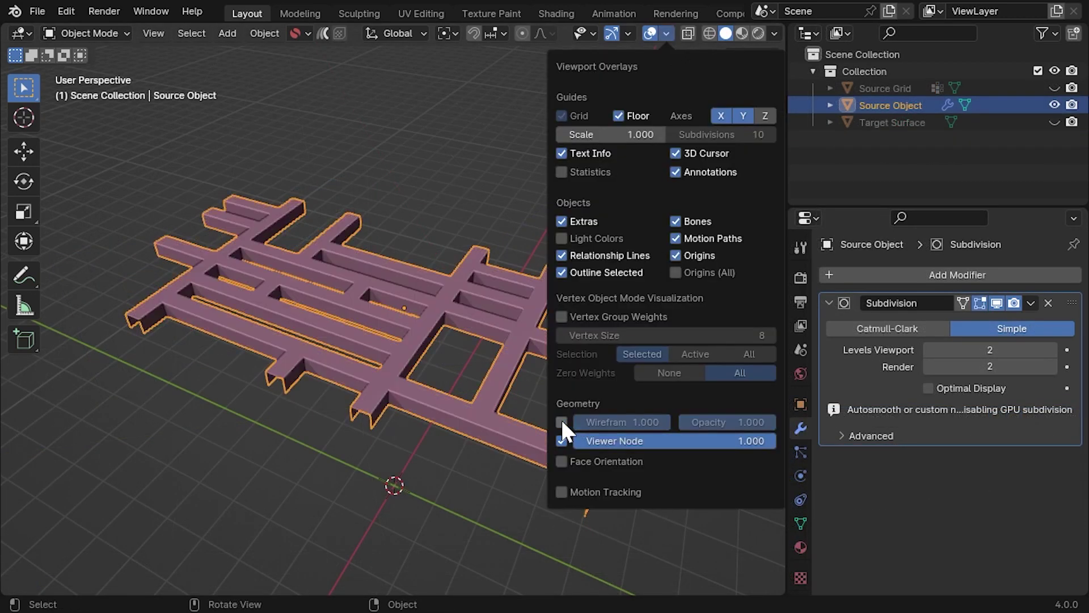
pyautogui.click(1054, 88)
pyautogui.click(1055, 106)
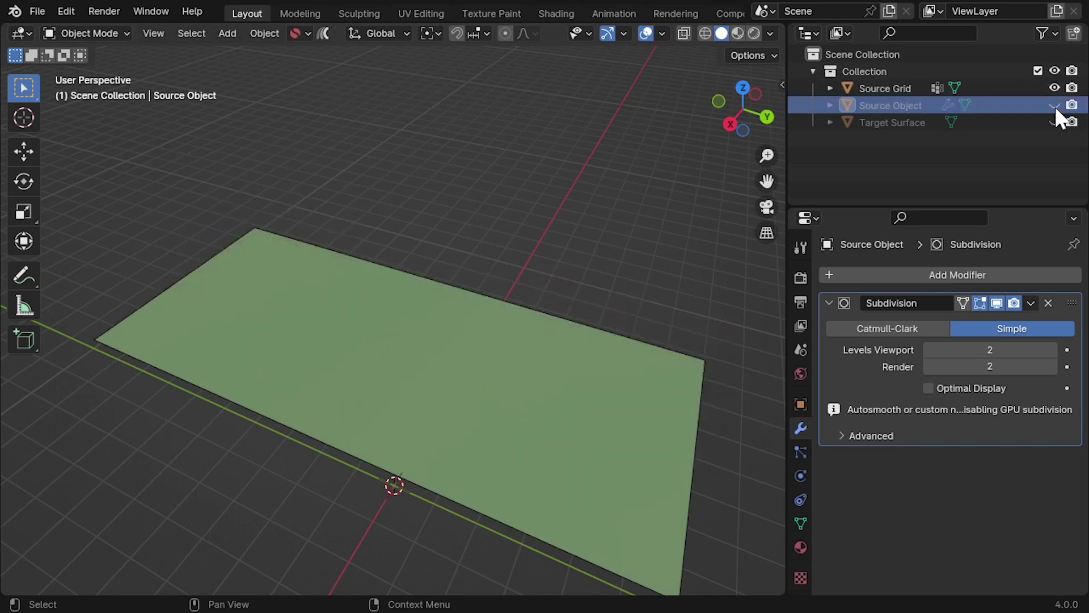
pyautogui.click(579, 368)
pyautogui.moveTo(579, 368); pyautogui.dragTo(617, 384, button='middle')
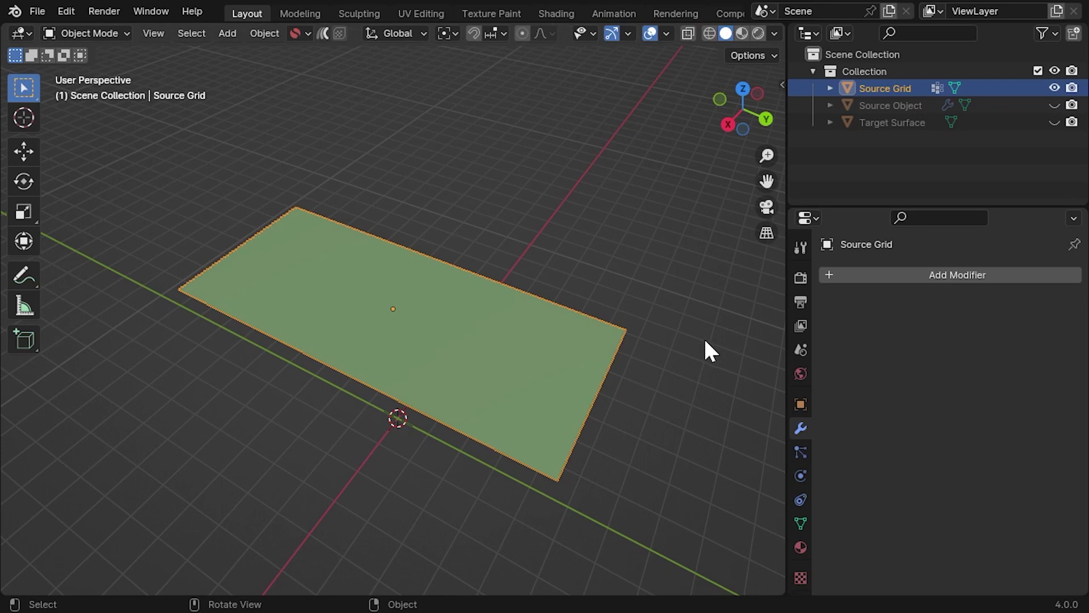
# Show the Source Object and raise the Source Grid about 0.67 m along Z to the underside of the beams, using a side view
pyautogui.click(727, 124)
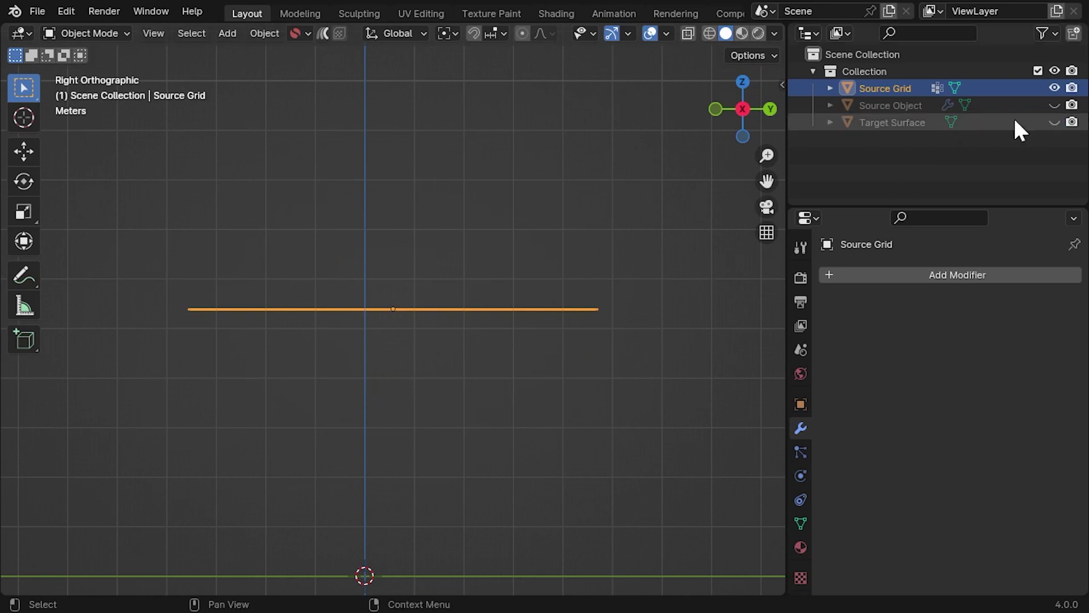
pyautogui.click(1054, 105)
pyautogui.moveTo(755, 244); pyautogui.dragTo(476, 326, button='middle')
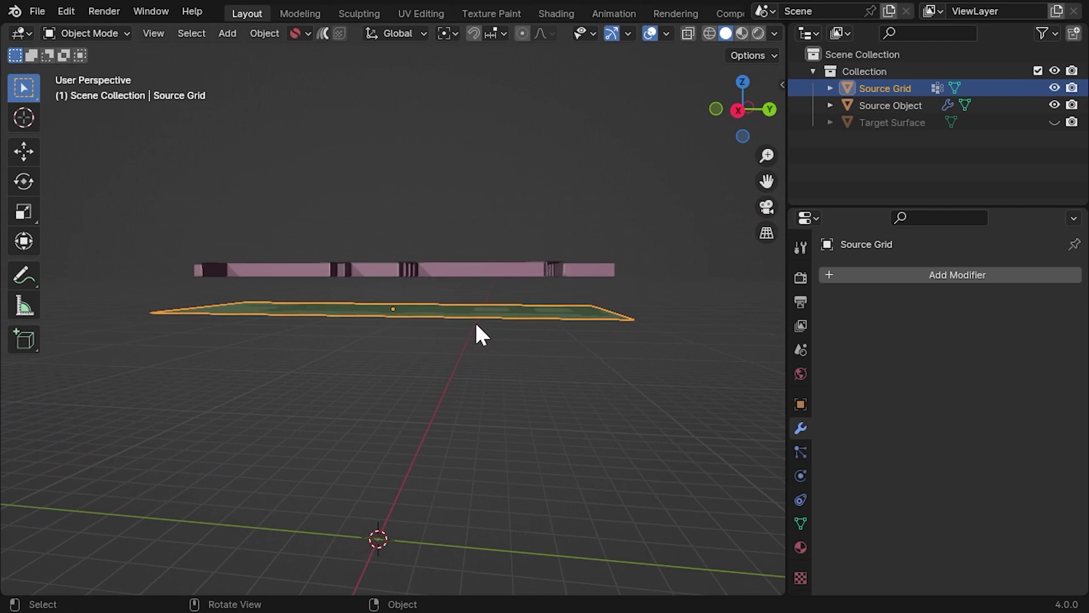
pyautogui.click(738, 109)
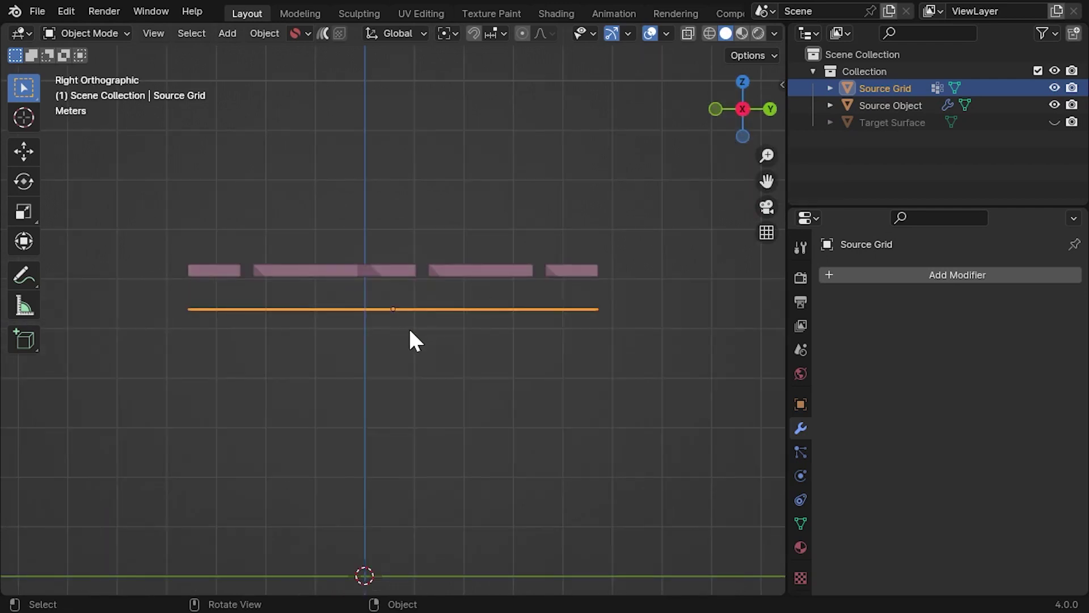
pyautogui.press('g')
pyautogui.press('z')
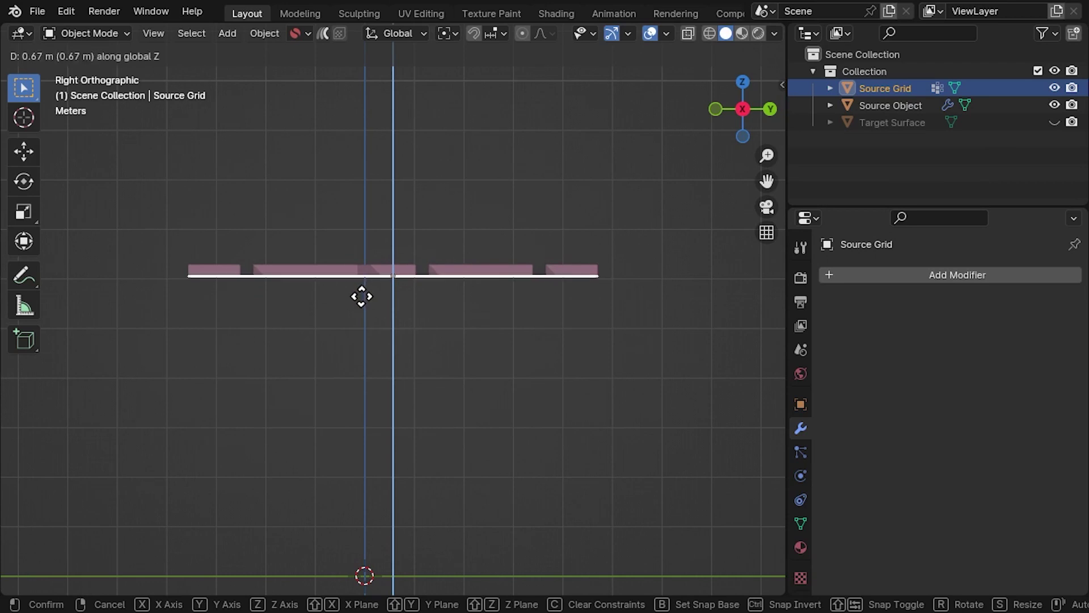
pyautogui.click(362, 296)
pyautogui.moveTo(571, 292); pyautogui.dragTo(627, 394, button='middle')
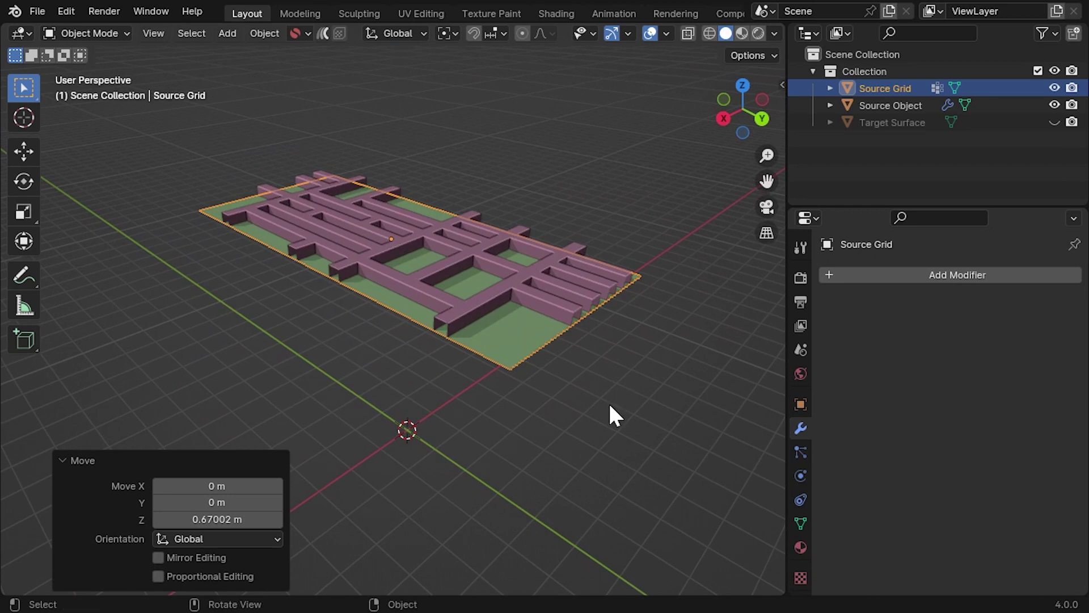
# Hide the Source Object and Source Grid, show the Target Surface, and examine its curved shape from several sides
pyautogui.click(1055, 104)
pyautogui.click(1054, 88)
pyautogui.click(1054, 121)
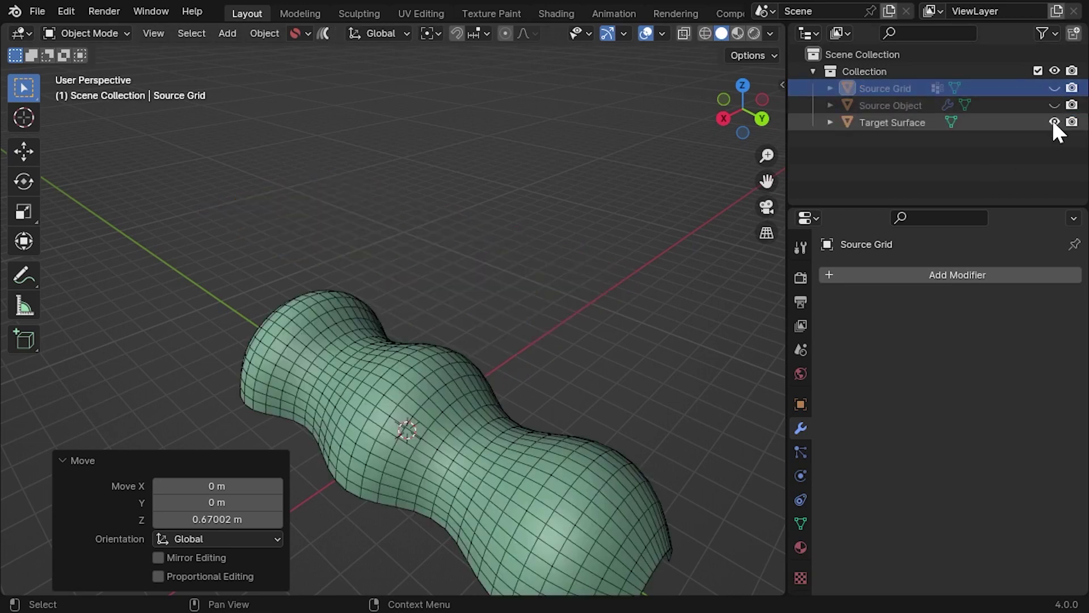
pyautogui.click(451, 421)
pyautogui.moveTo(454, 423); pyautogui.dragTo(501, 441, button='middle')
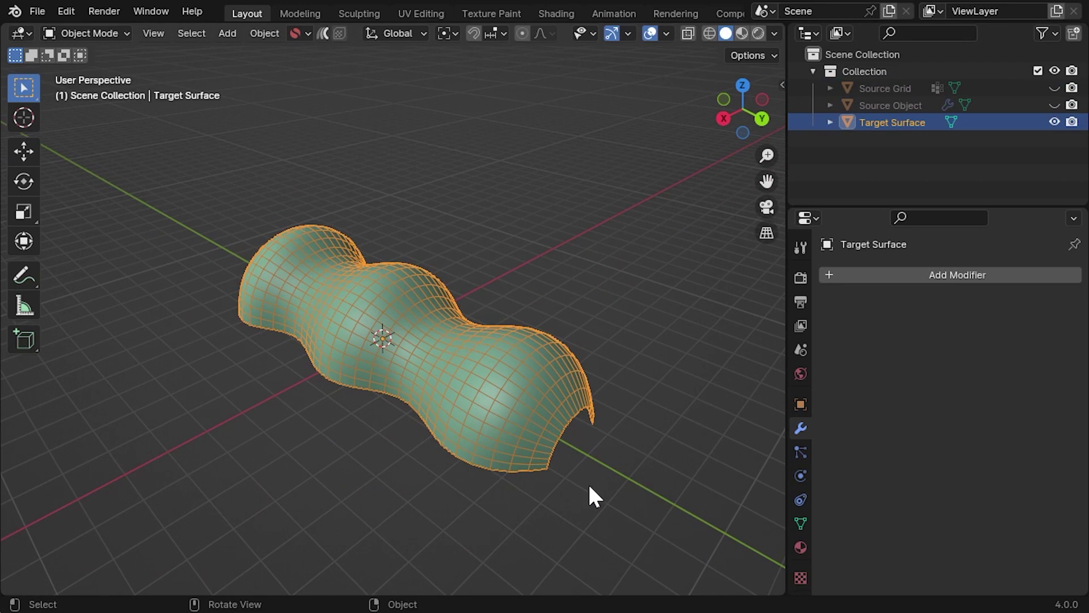
pyautogui.moveTo(591, 488); pyautogui.dragTo(433, 454, button='middle')
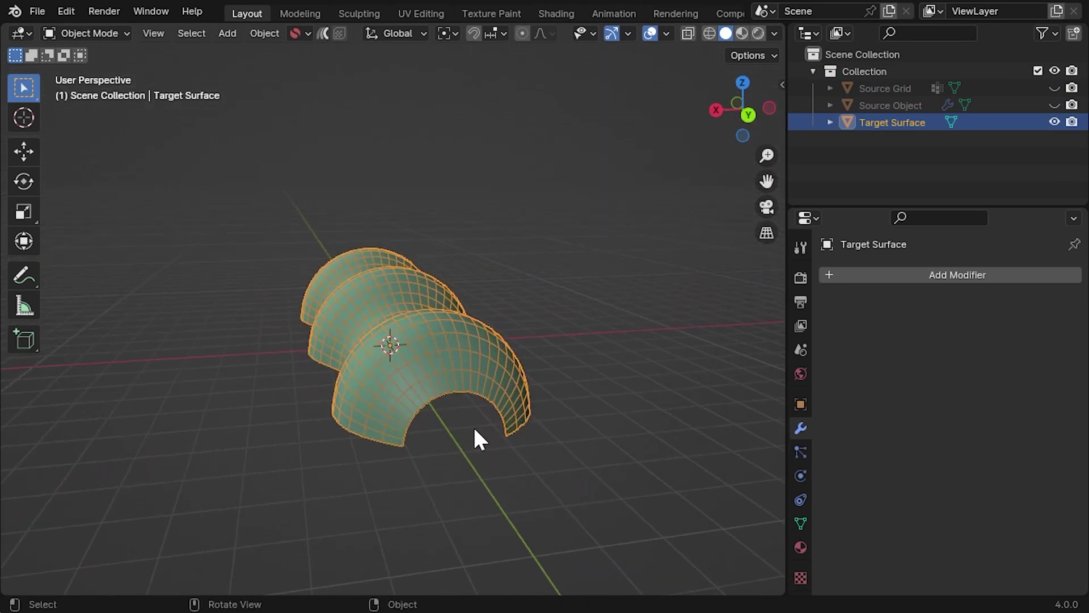
pyautogui.moveTo(244, 323); pyautogui.dragTo(366, 389, button='middle')
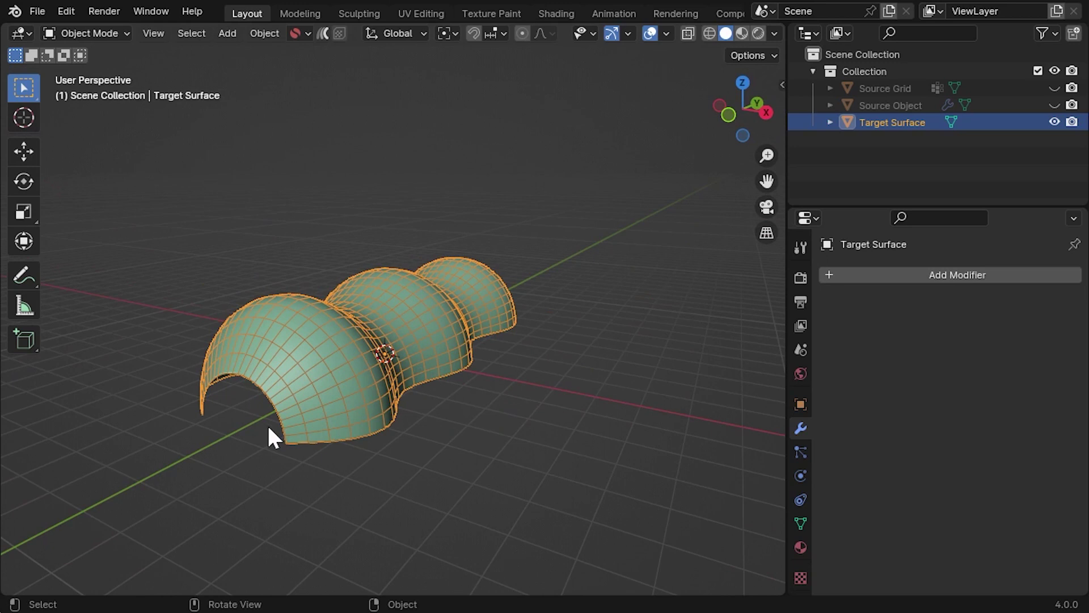
pyautogui.moveTo(261, 429); pyautogui.dragTo(224, 352, button='middle')
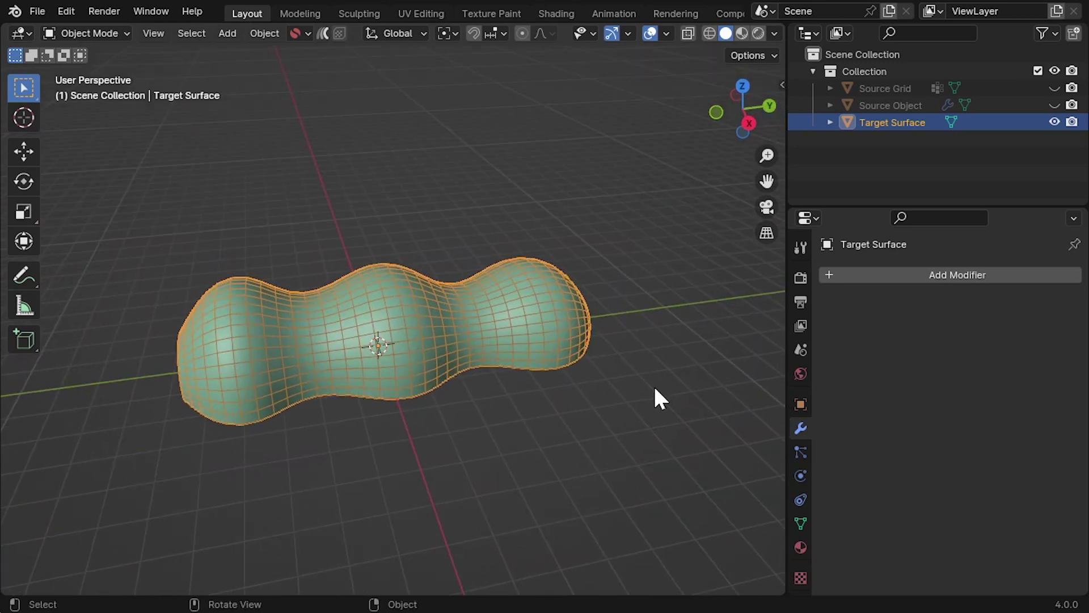
pyautogui.moveTo(655, 389); pyautogui.dragTo(531, 438, button='middle')
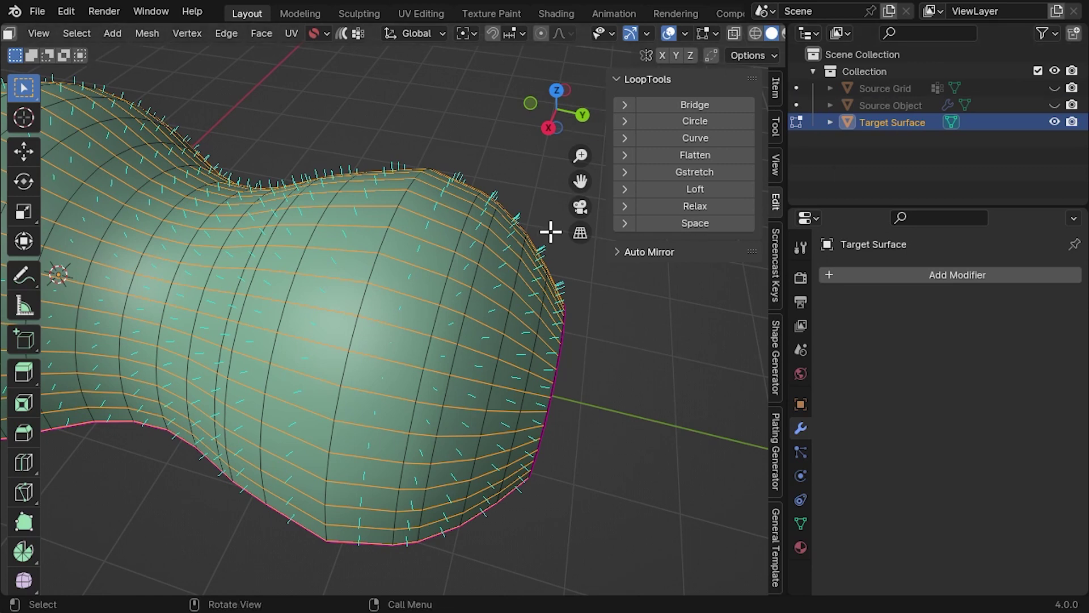
# Add a Catmull-Clark Subdivision modifier to the Target Surface and turn off its Optimal Display
pyautogui.click(733, 223)
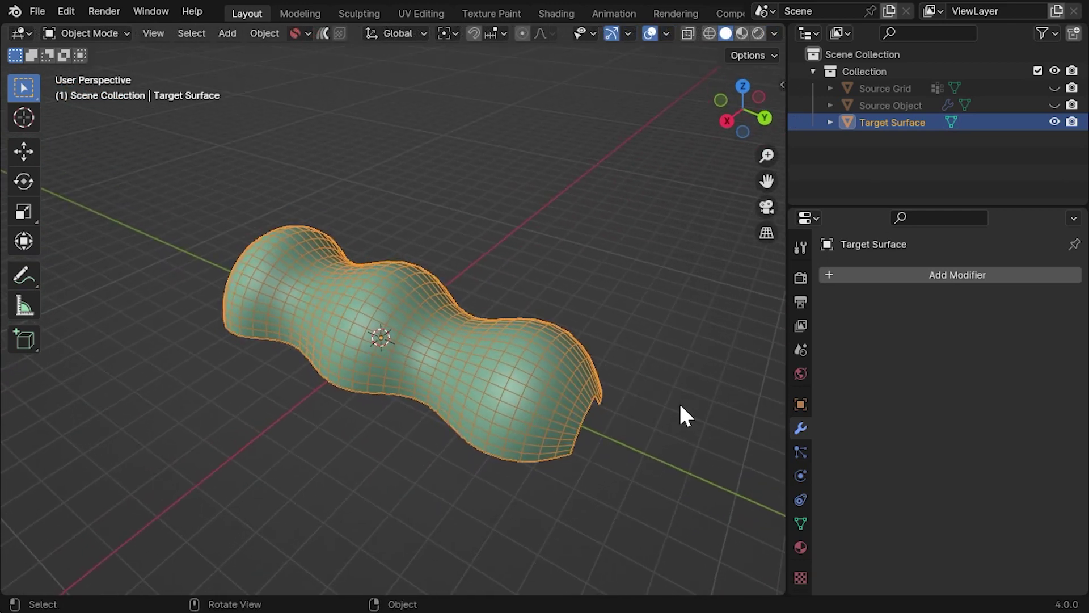
pyautogui.click(873, 273)
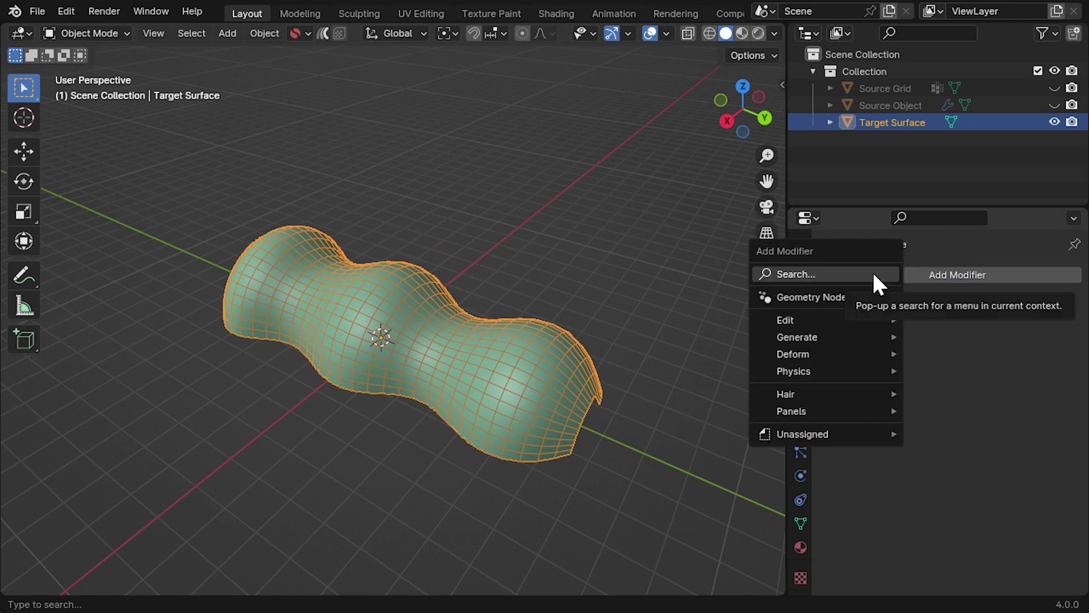
pyautogui.write('sub')
pyautogui.click(825, 306)
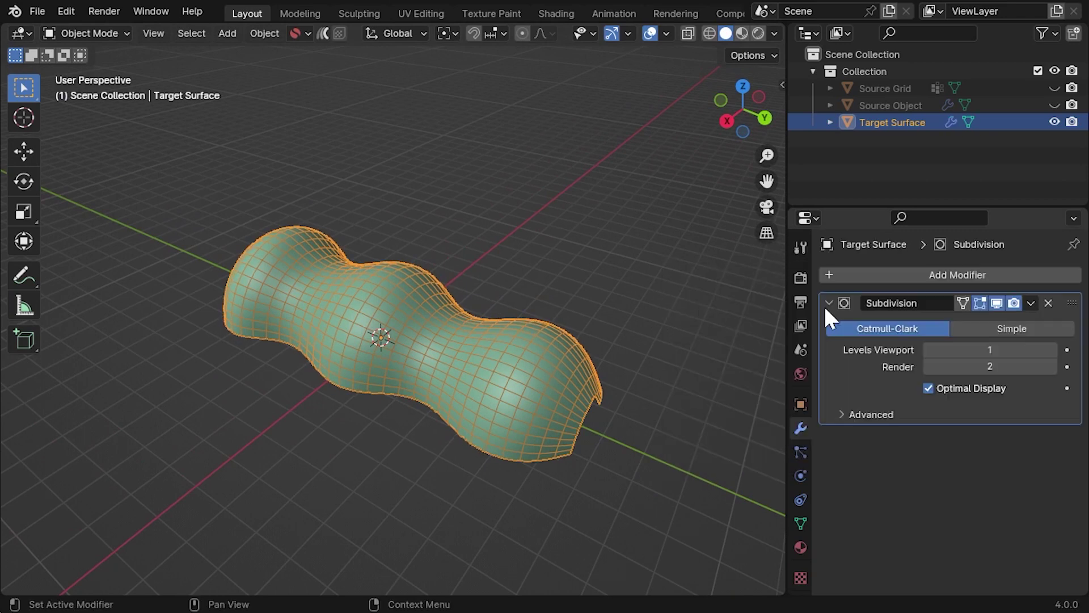
pyautogui.click(991, 389)
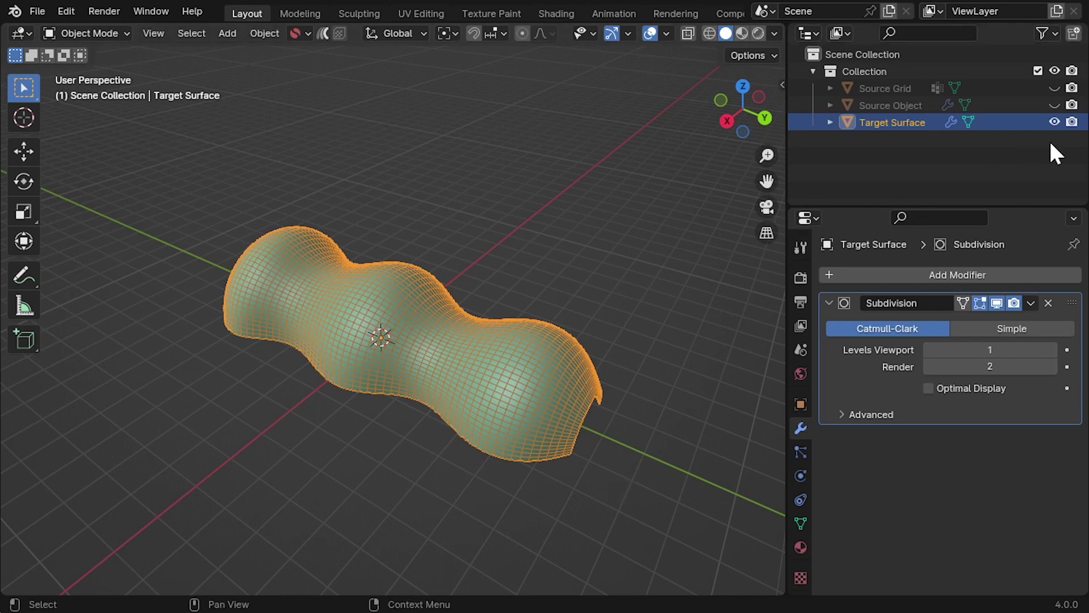
# Show the Source Object and Source Grid, and start Flowify on the Source Object
pyautogui.click(1055, 104)
pyautogui.click(1053, 87)
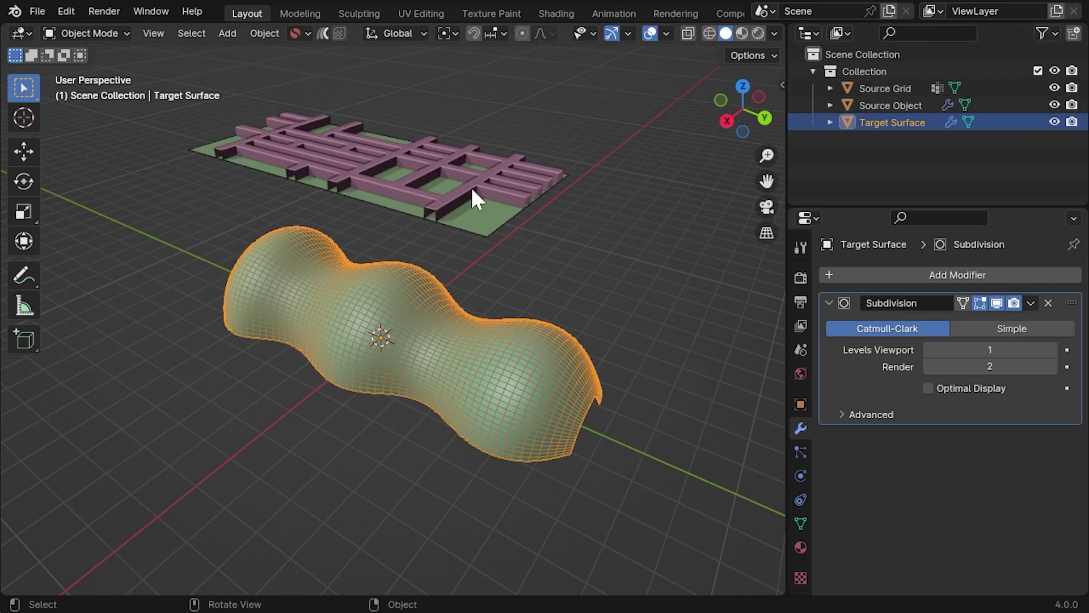
pyautogui.click(497, 199)
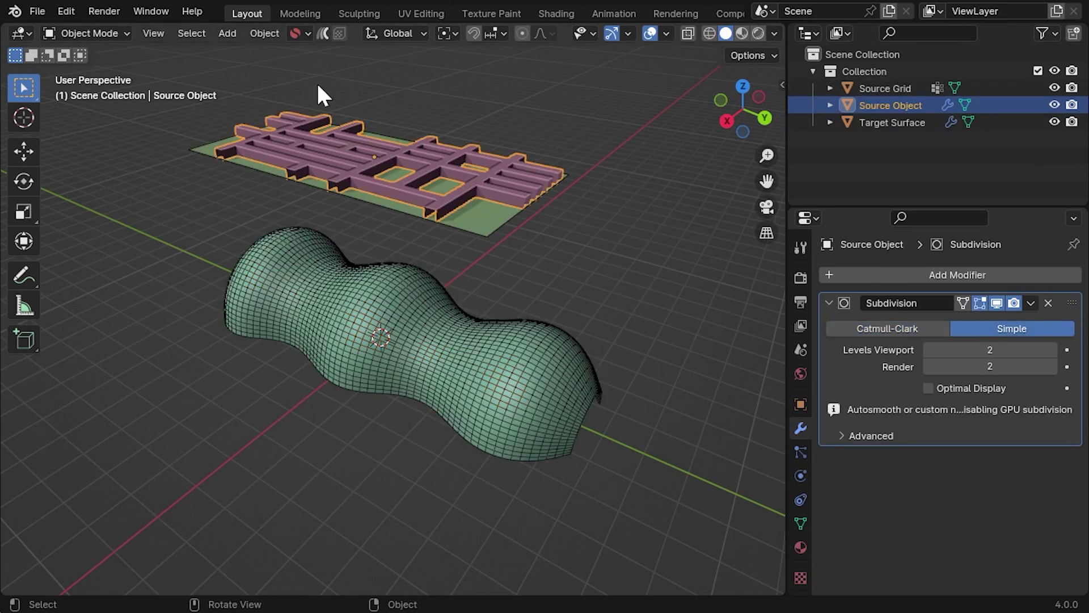
pyautogui.rightClick(650, 101)
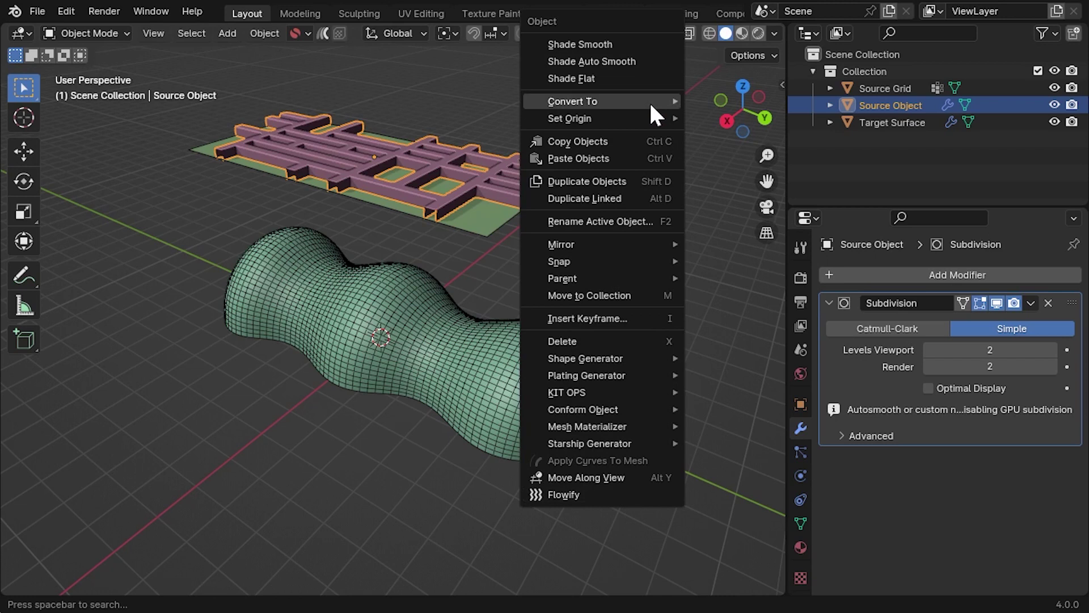
pyautogui.click(573, 495)
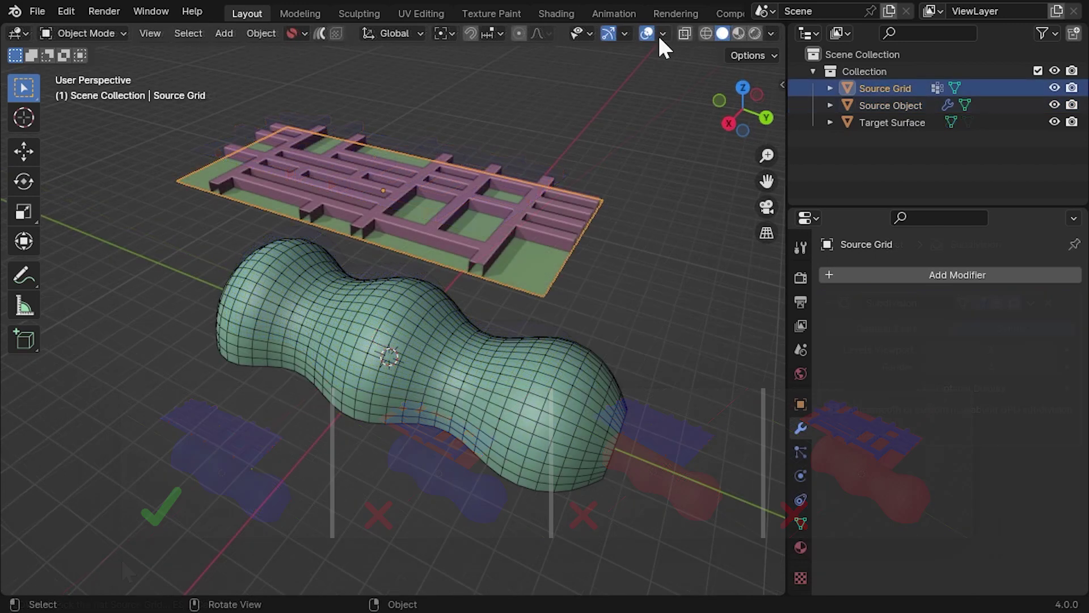
# Turn on the face orientation overlay and flip the Source Grid's normals in Edit Mode
pyautogui.click(663, 33)
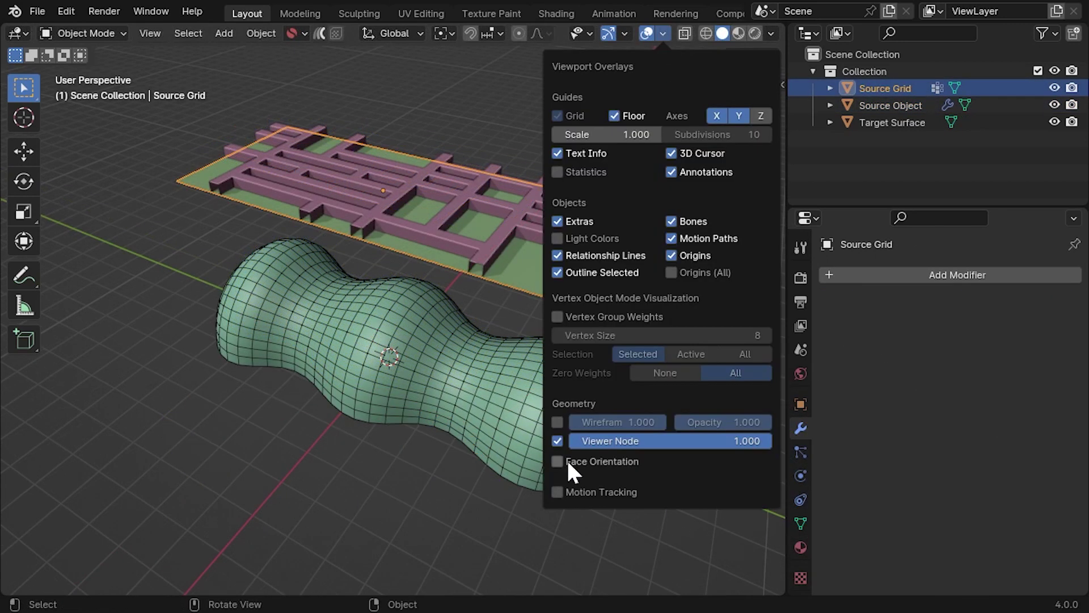
pyautogui.click(569, 461)
pyautogui.press('Tab')
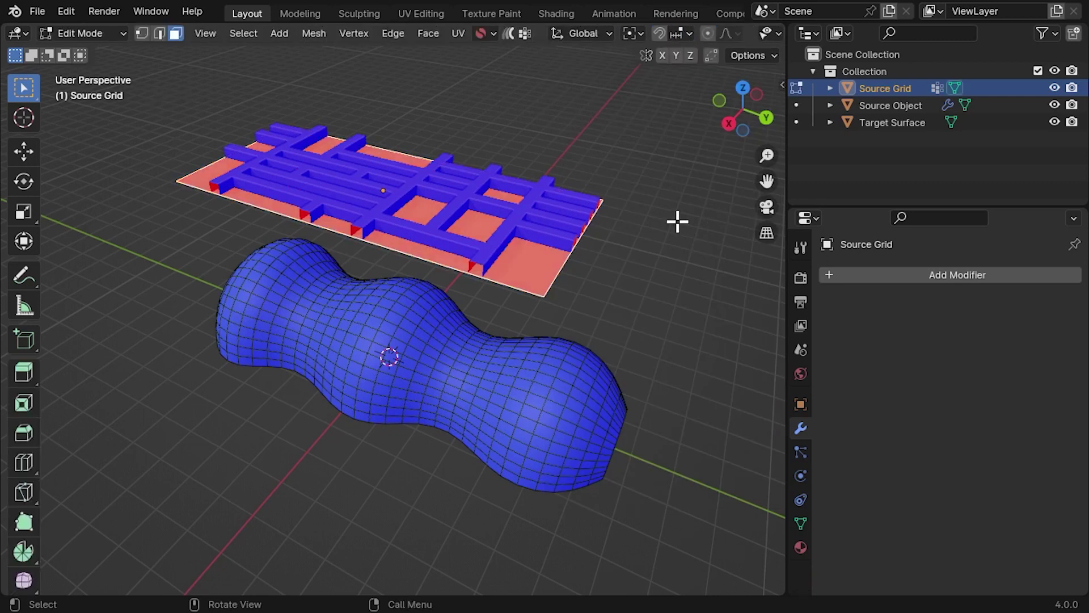
pyautogui.hotkey('alt', 'n')
pyautogui.click(677, 221)
pyautogui.press('Tab')
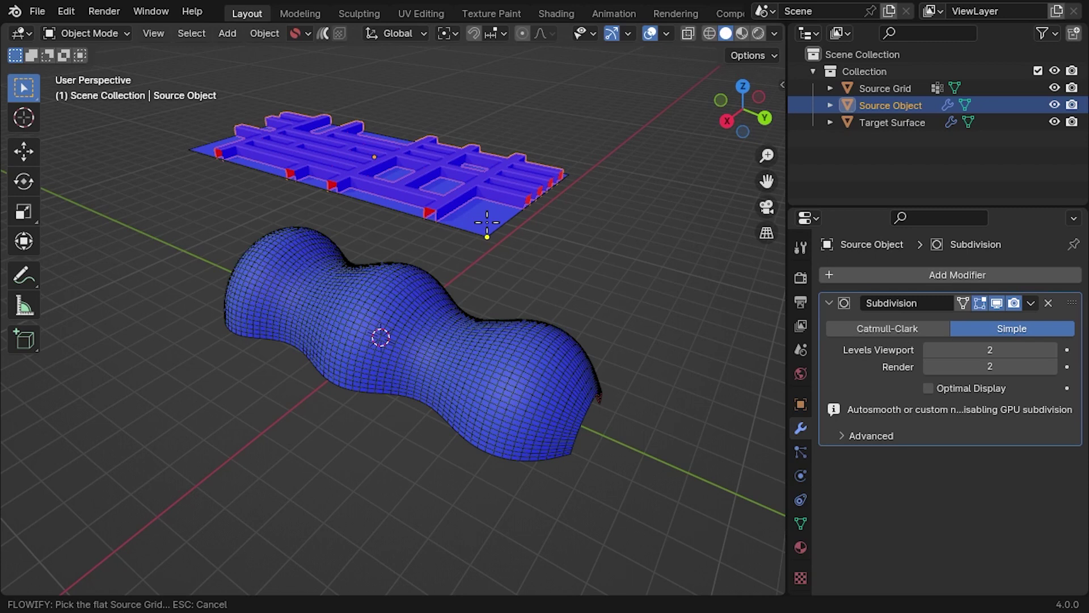
# Wrap the beams by picking the Source Grid's nearest corner and the matching front corner of the Target Surface
pyautogui.click(487, 223)
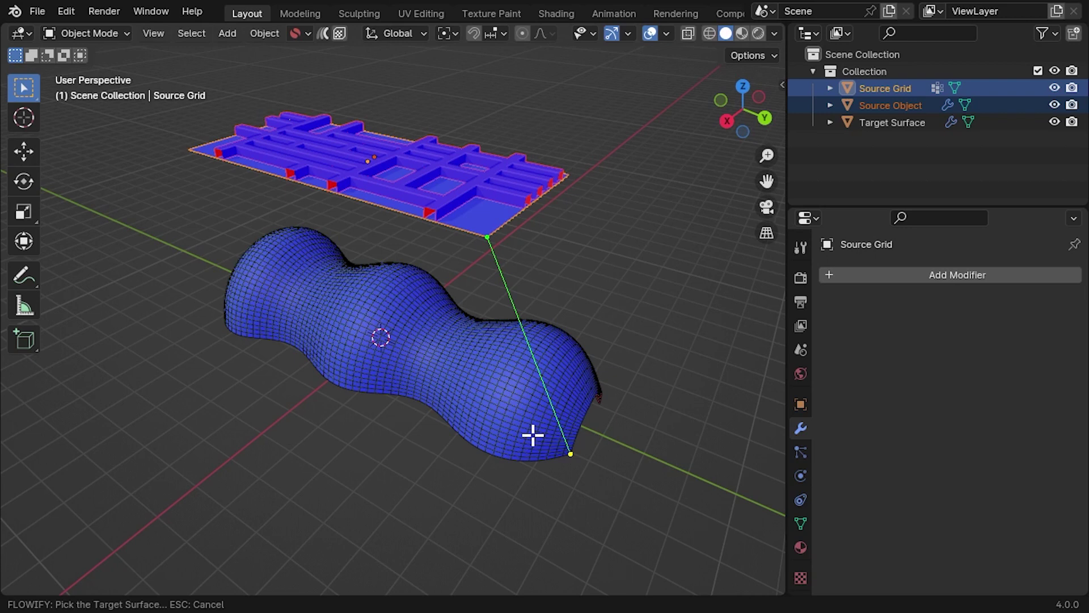
pyautogui.click(532, 435)
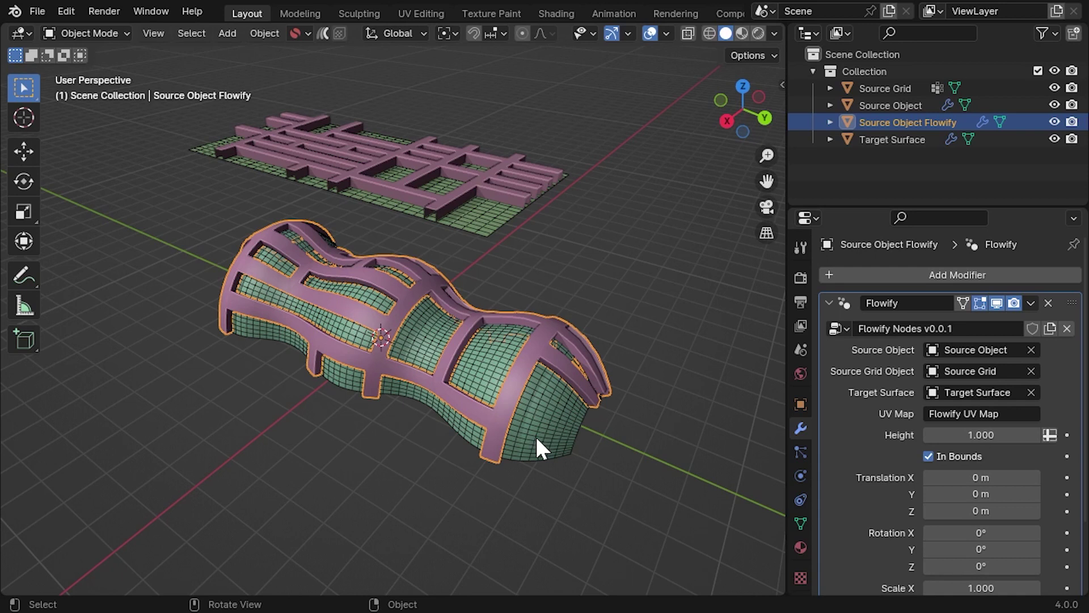
# Try moving the Source Object freely and within the horizontal plane to test the live wrap, cancelling both moves
pyautogui.click(443, 200)
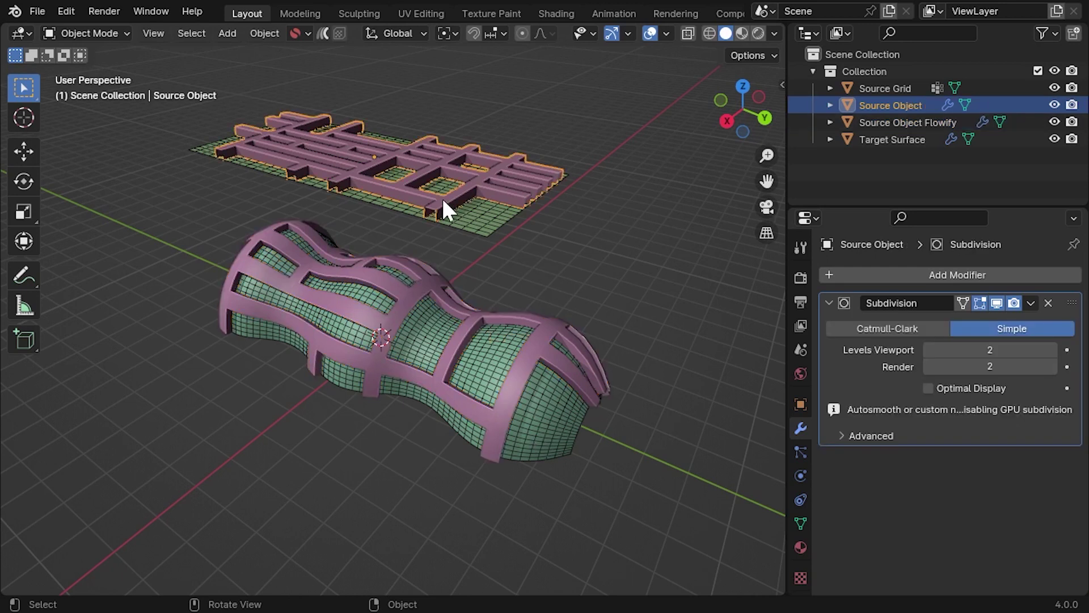
pyautogui.press('g')
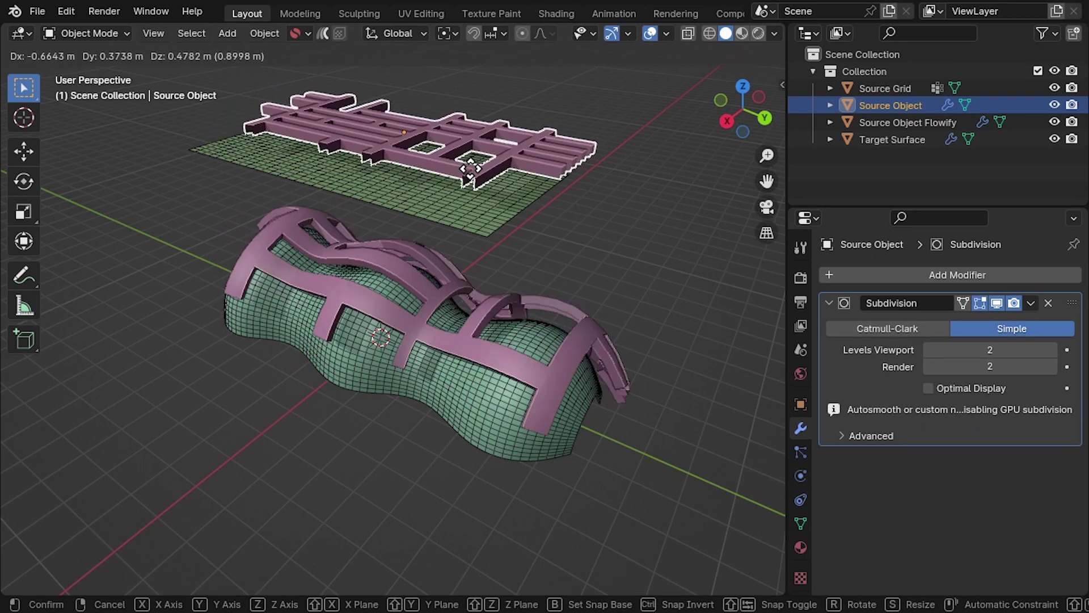
pyautogui.rightClick(456, 184)
pyautogui.press('g')
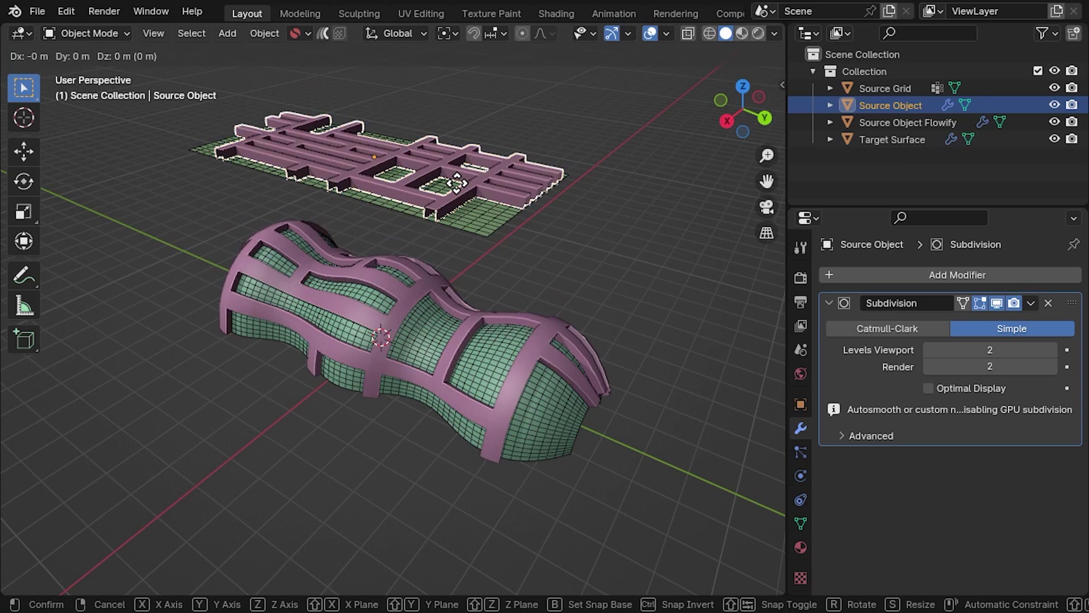
pyautogui.hotkey('shift', 'z')
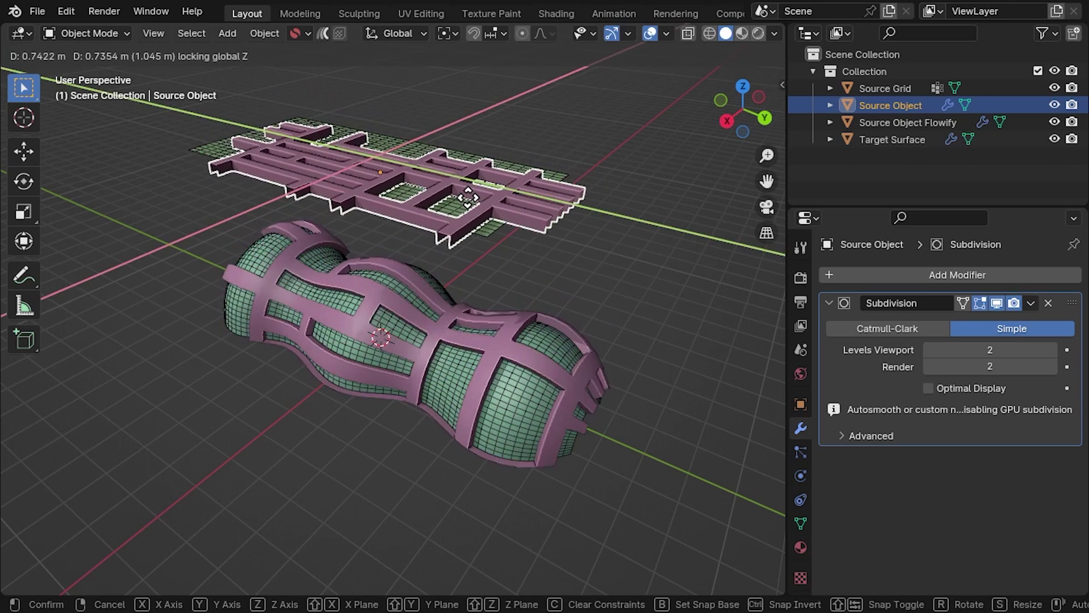
pyautogui.rightClick(480, 213)
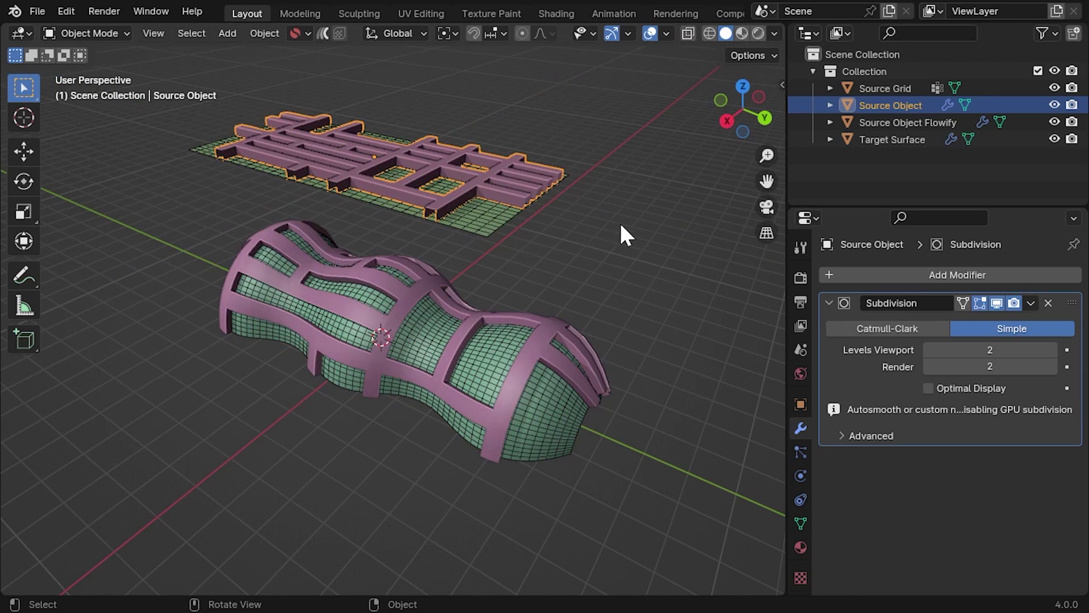
# Try moving the wrapped Source Object Flowify object directly
pyautogui.click(543, 342)
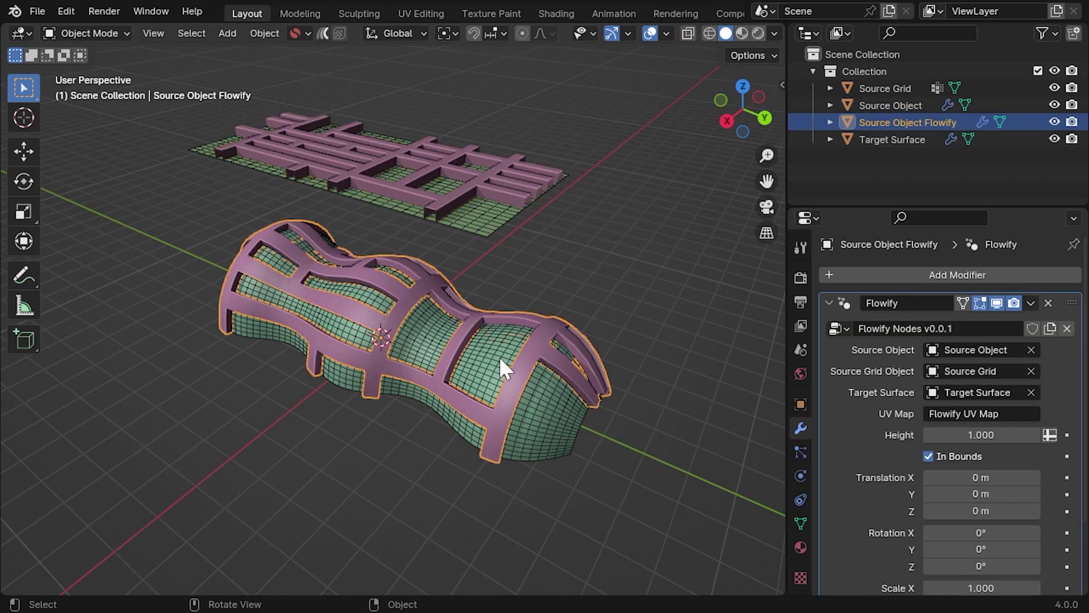
pyautogui.press('g')
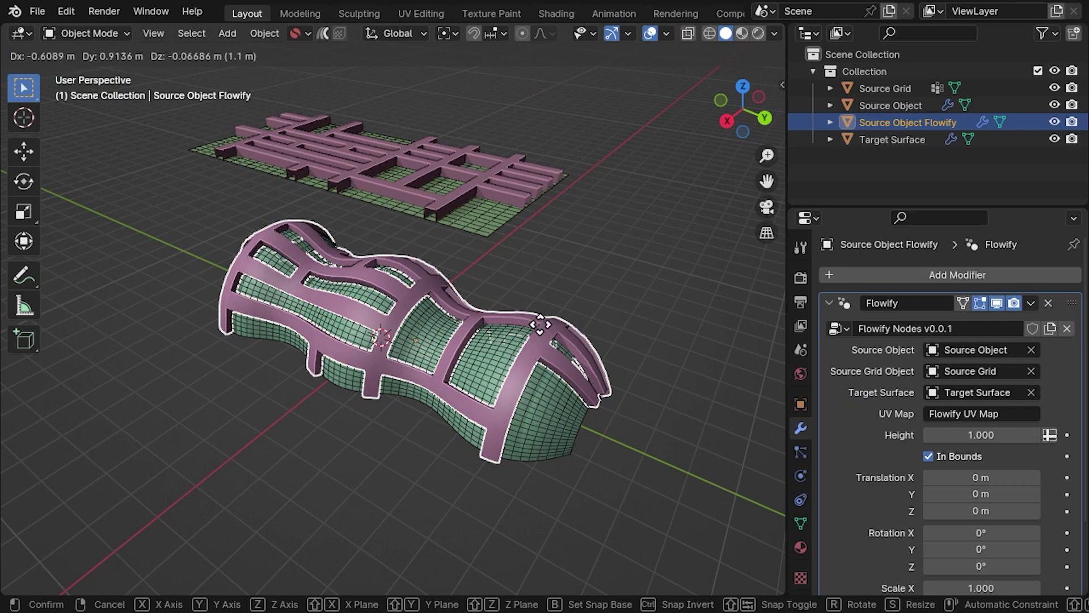
pyautogui.click(594, 304)
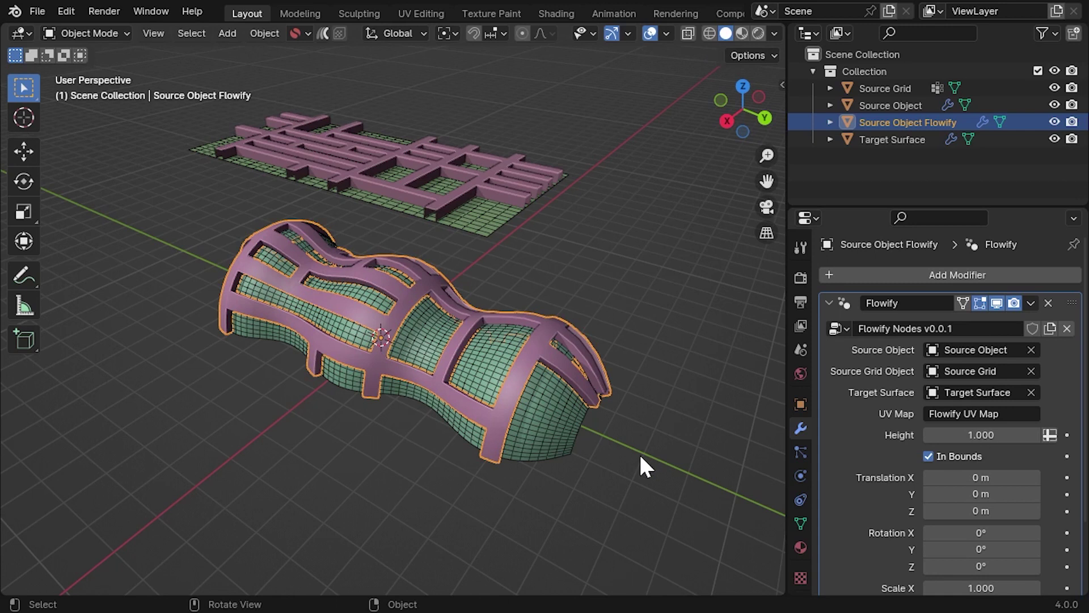
# Try moving the Target Surface to test whether the wrapped beams follow it, and restore its position
pyautogui.click(553, 425)
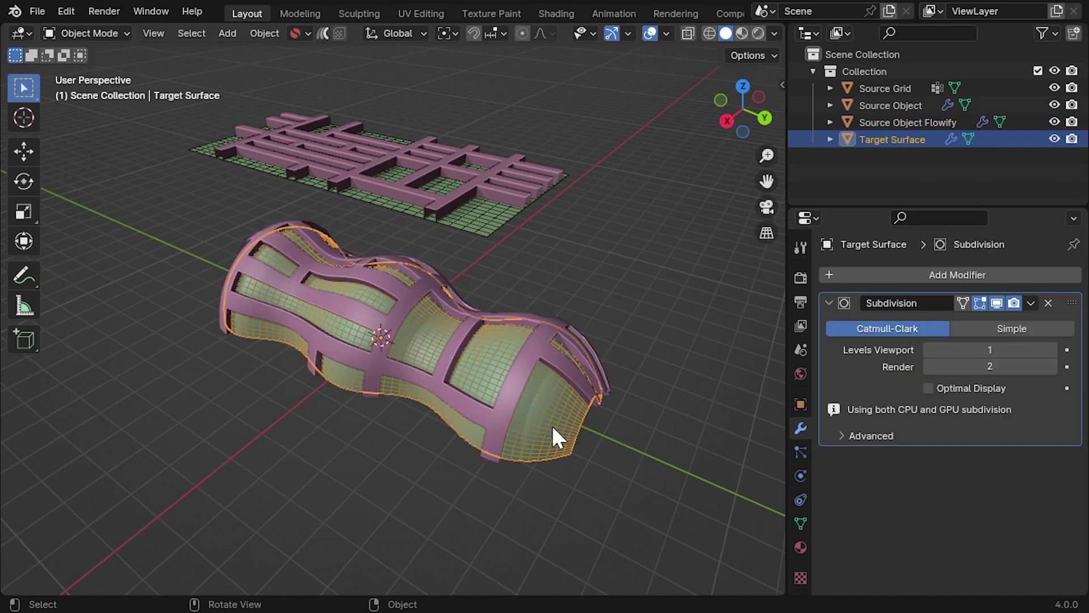
pyautogui.press('g')
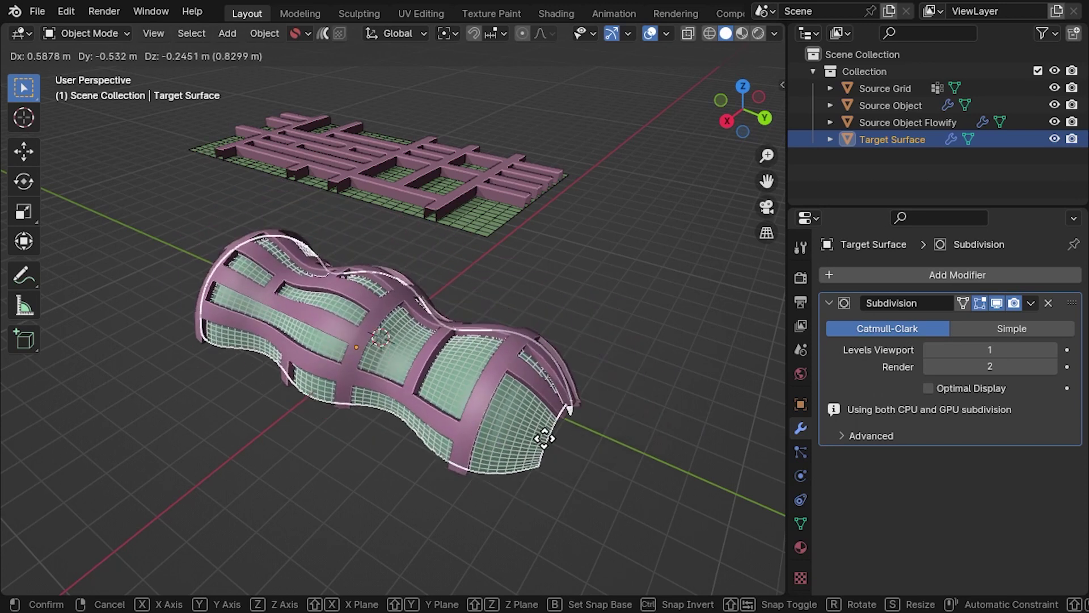
pyautogui.click(549, 440)
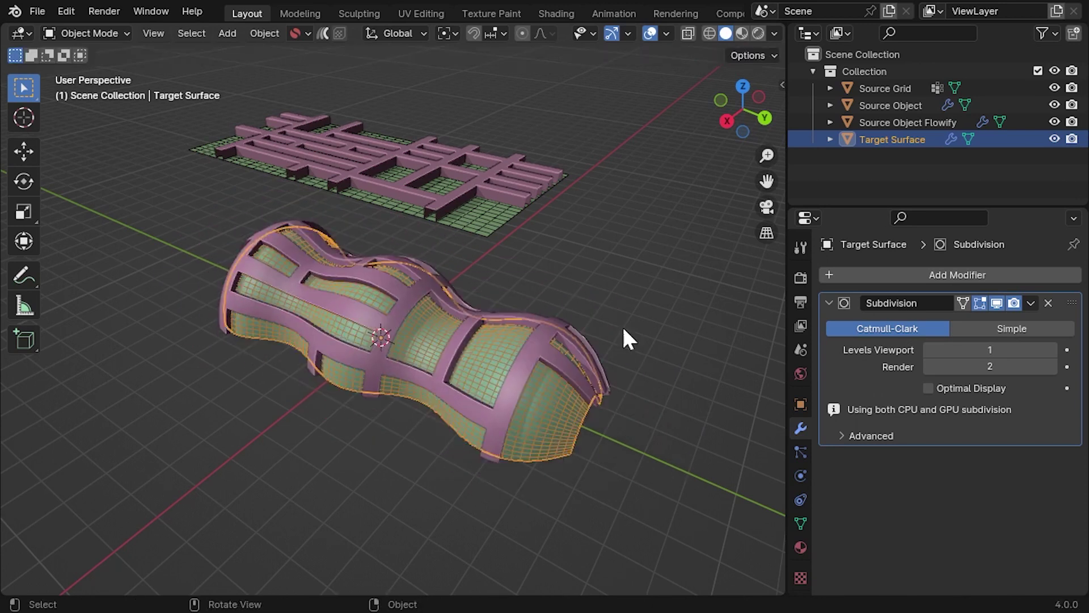
# Add a Bevel modifier to the Source Object to test it on the wrapped beams, and remove it
pyautogui.click(448, 213)
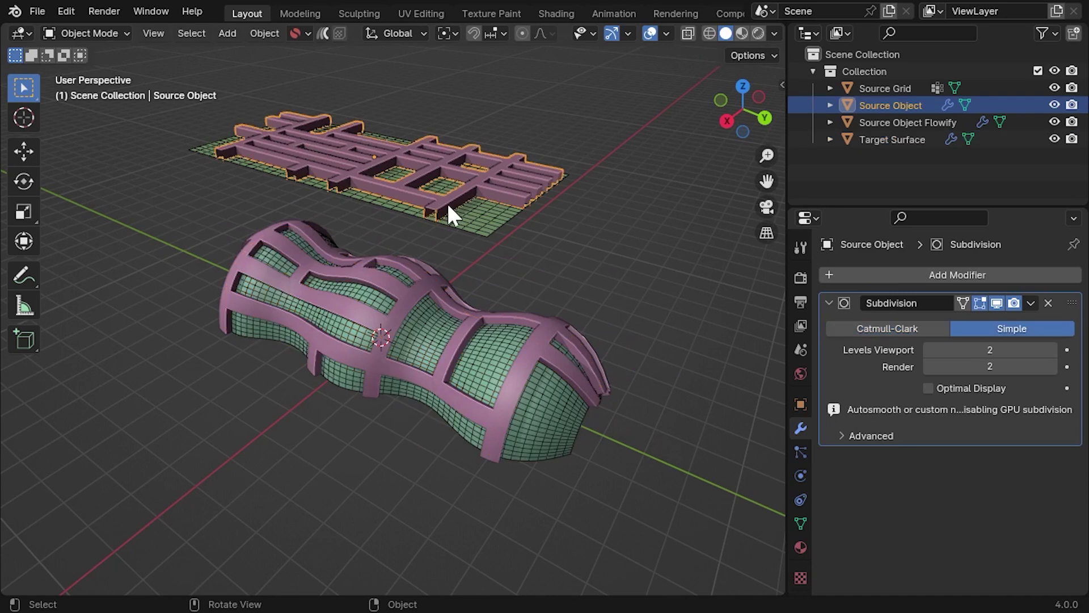
pyautogui.click(954, 276)
pyautogui.write('beve')
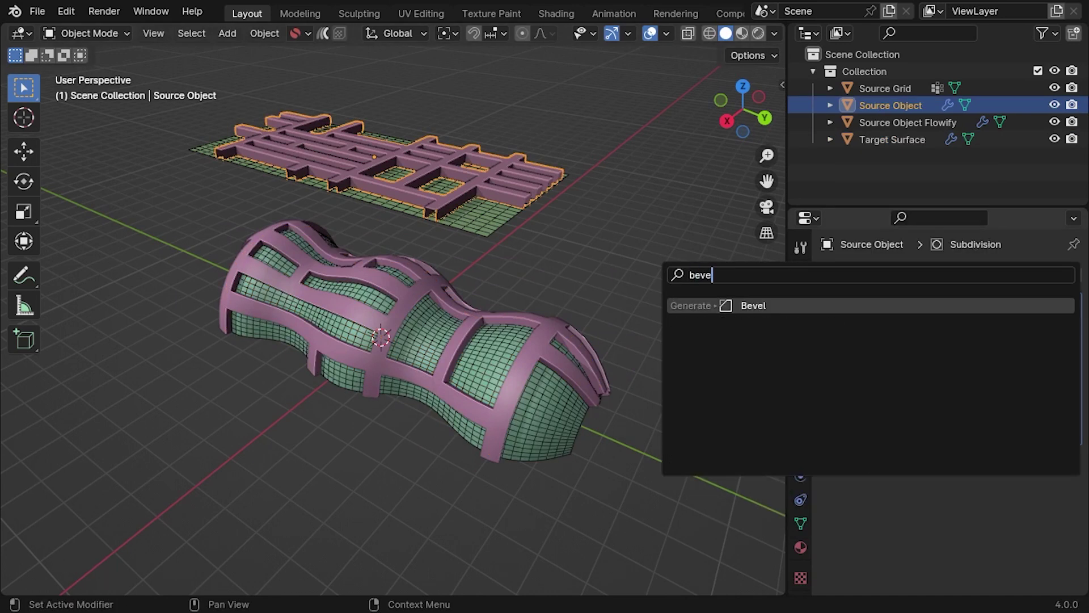
pyautogui.press('Return')
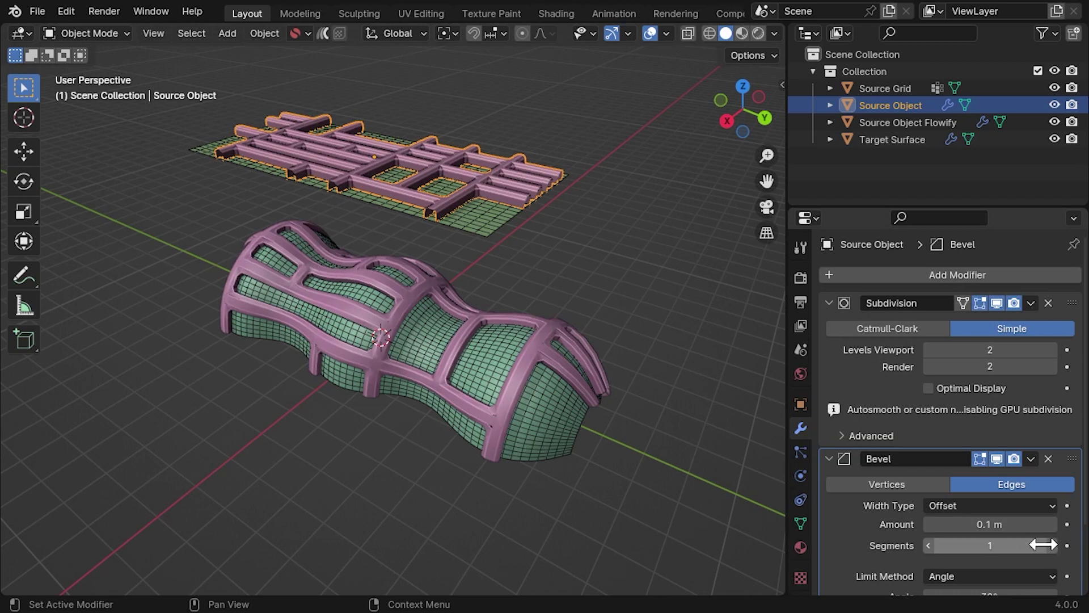
pyautogui.click(1048, 459)
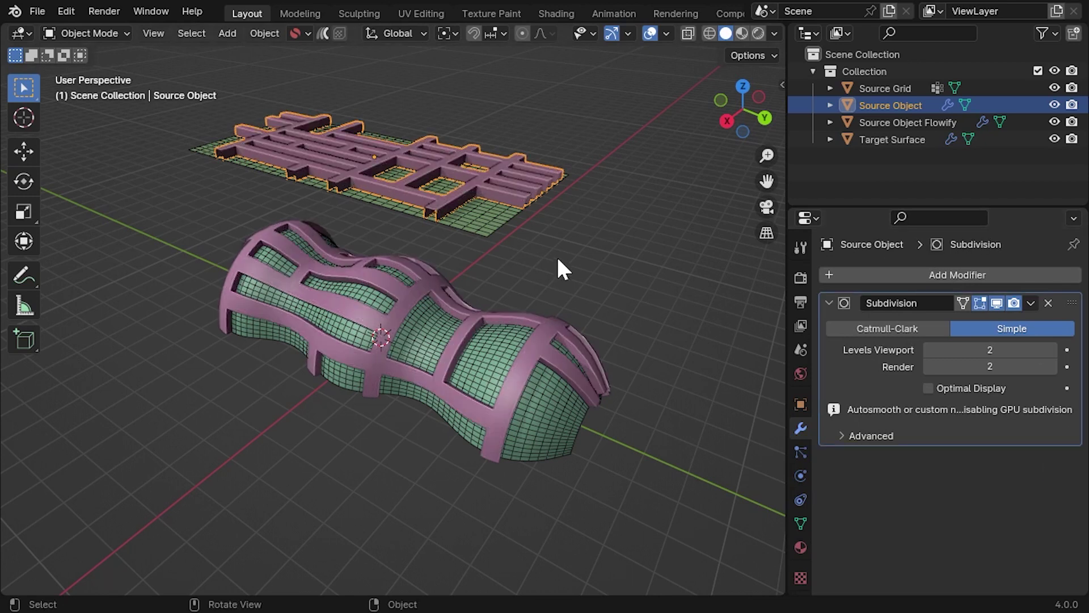
# Select the Source Object Flowify object and review the settings of its Flowify modifier
pyautogui.click(463, 340)
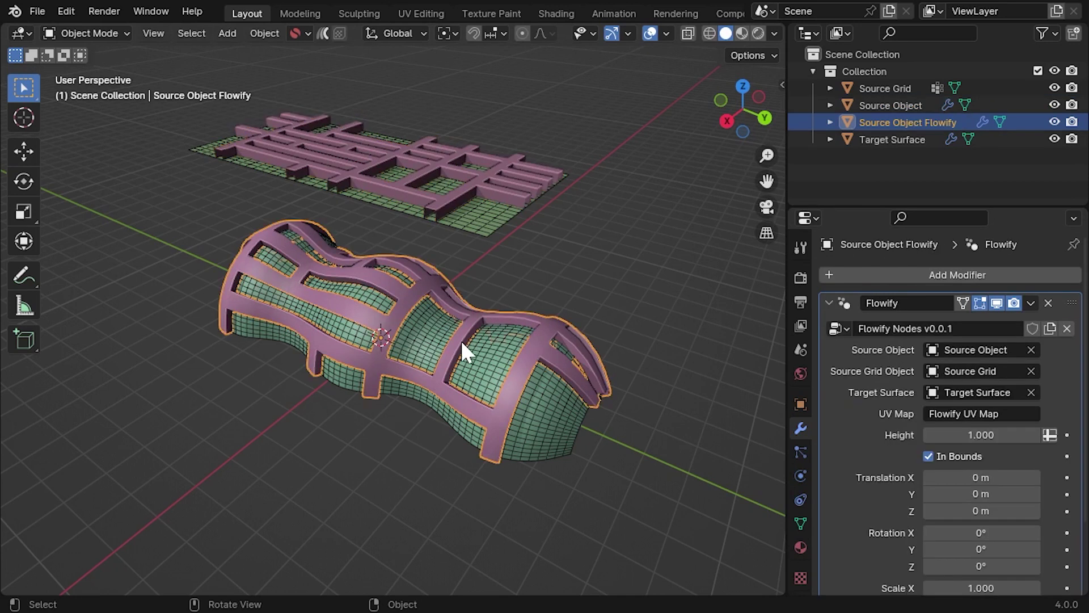
pyautogui.click(829, 302)
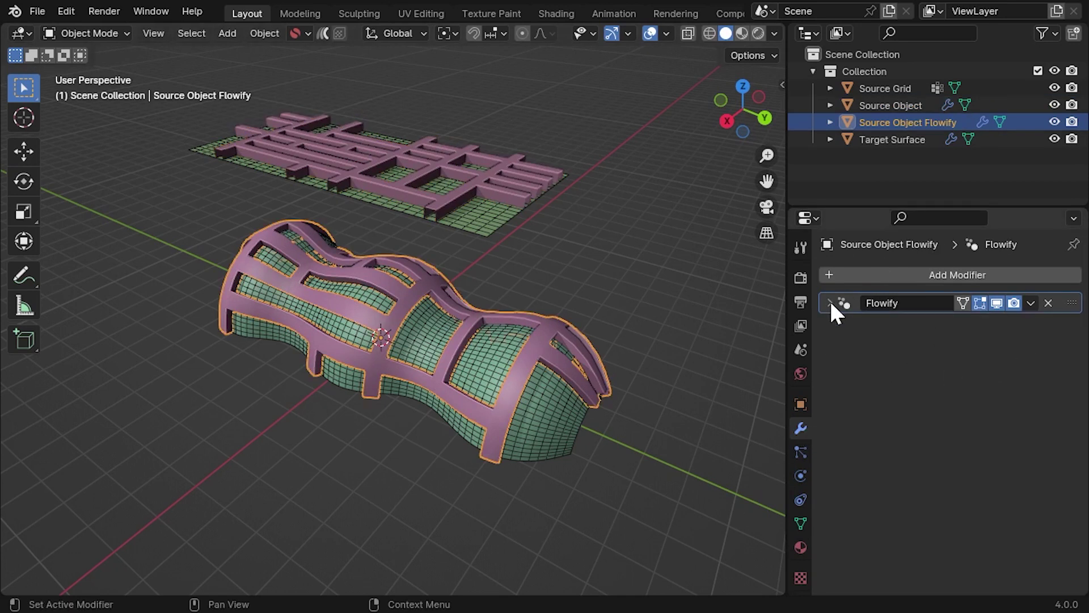
pyautogui.click(830, 303)
pyautogui.scroll(-3, 863, 443)
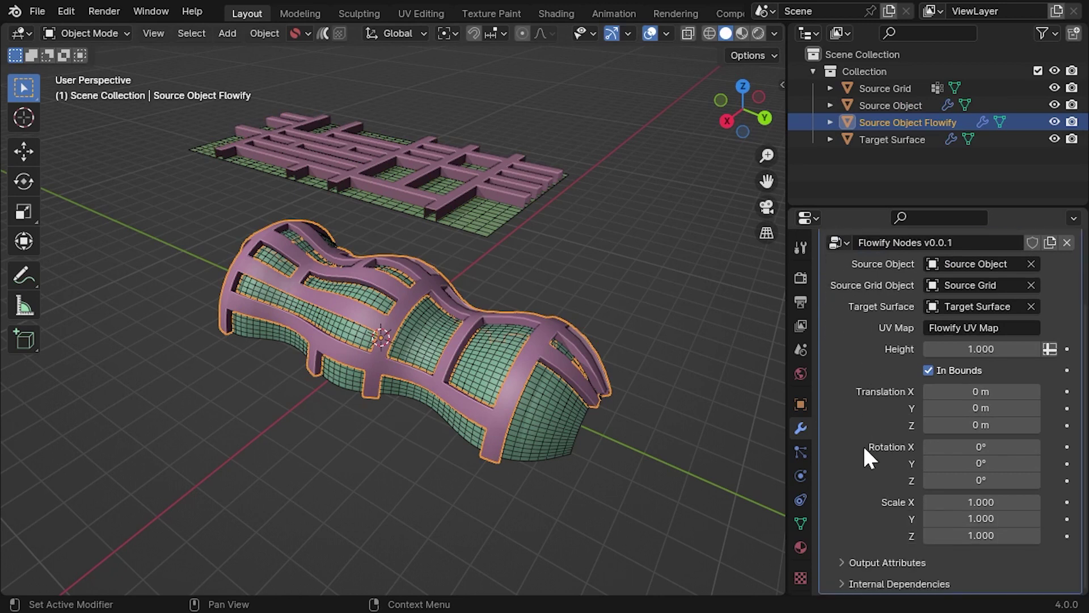
pyautogui.scroll(3, 862, 443)
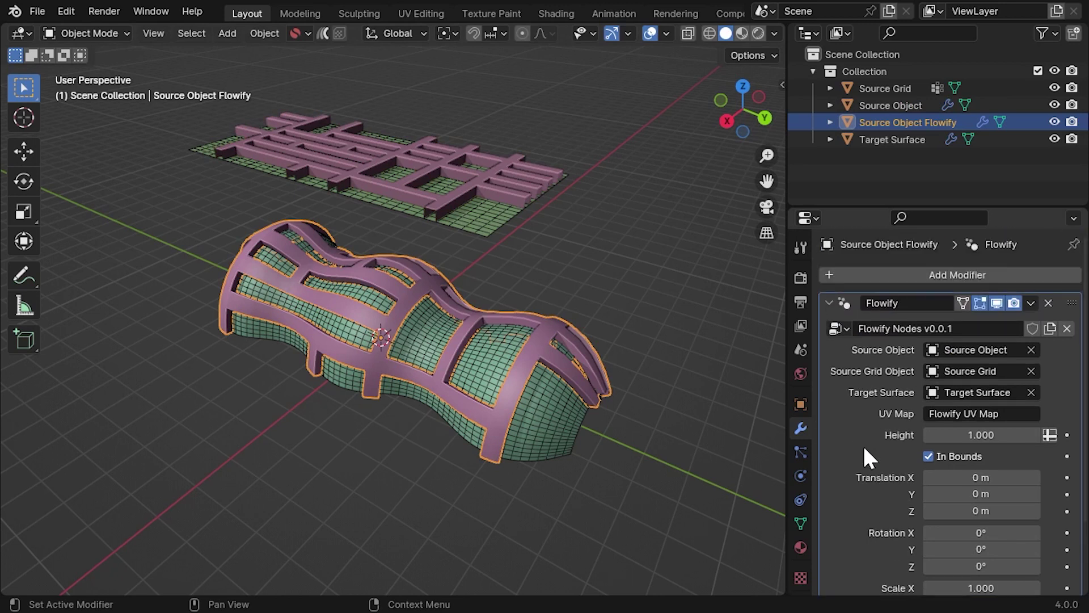
# Apply the Flowify modifier, try moving the resulting wrapped mesh, and undo the modifier's application
pyautogui.click(1030, 302)
pyautogui.click(965, 322)
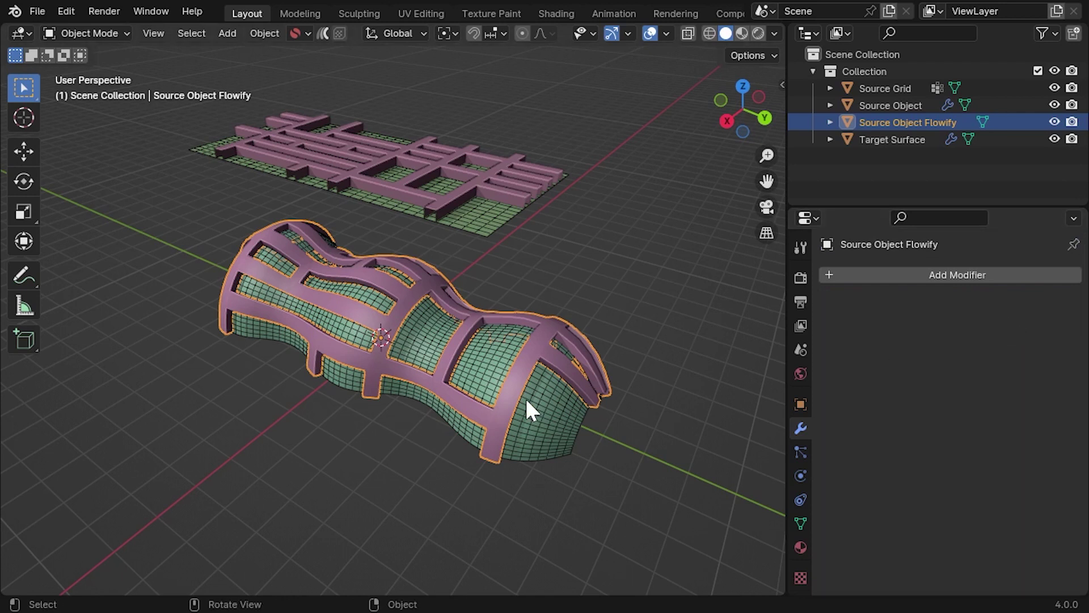
pyautogui.press('g')
pyautogui.rightClick(597, 421)
pyautogui.hotkey('ctrl', 'z')
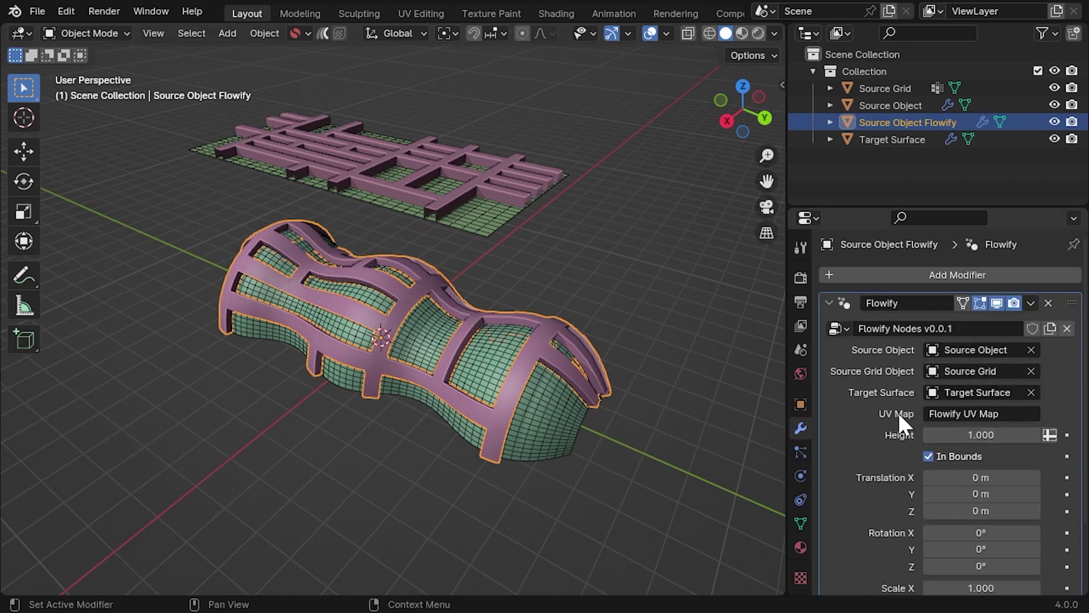
# Try a larger Height in the Flowify modifier of the wrapped beams and reset it to 1
pyautogui.scroll(-4, 898, 411)
pyautogui.scroll(3, 898, 411)
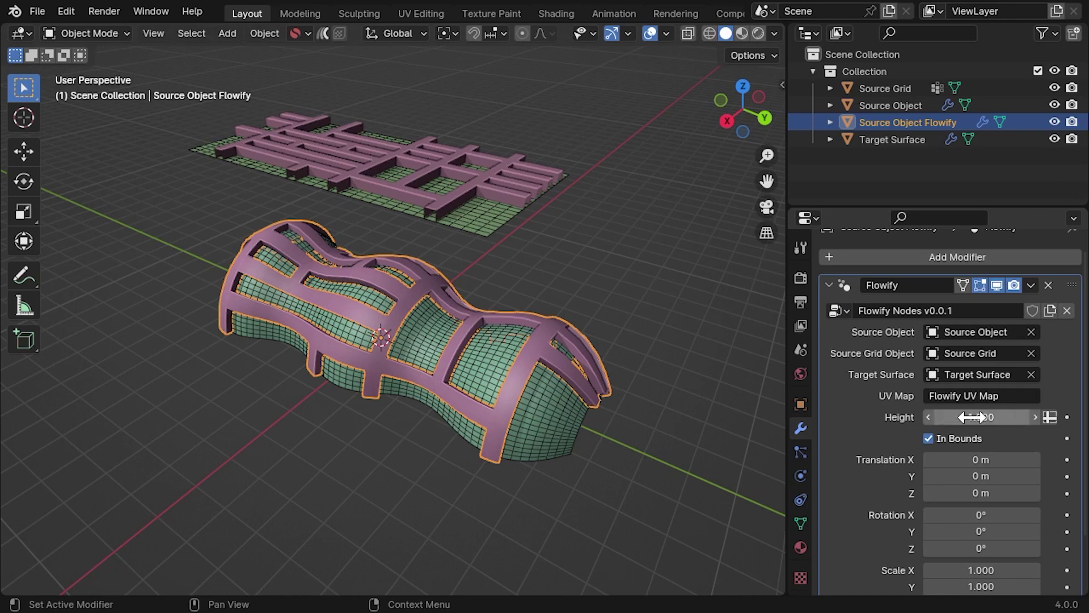
pyautogui.moveTo(973, 417)
pyautogui.mouseDown()
pyautogui.moveTo(1016, 417)
pyautogui.moveTo(888, 417)
pyautogui.moveTo(1039, 417)
pyautogui.moveTo(964, 417)
pyautogui.mouseUp()
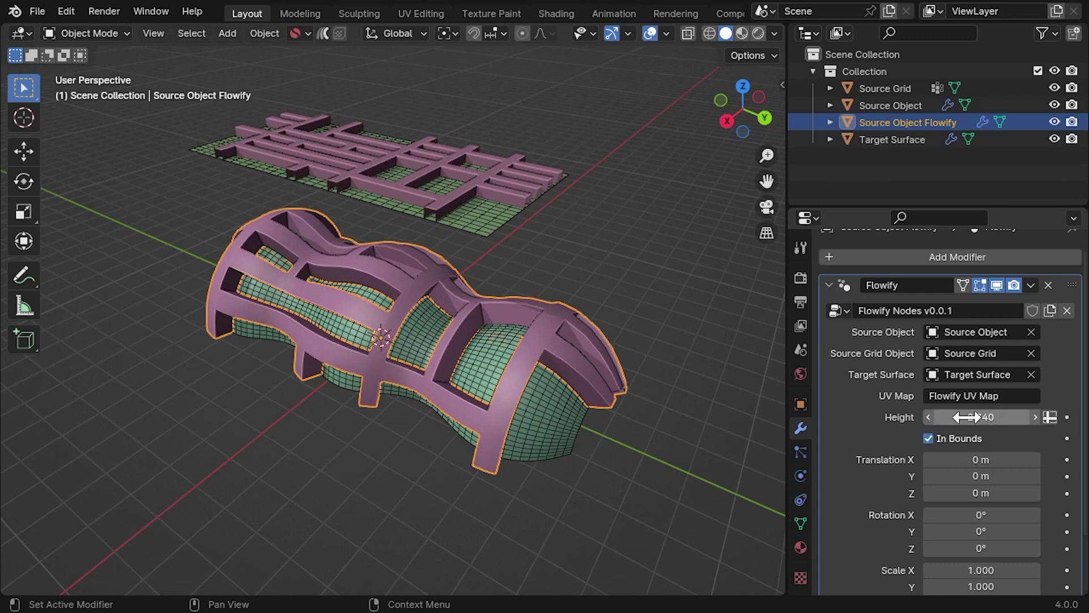
pyautogui.click(967, 417)
pyautogui.write('1')
pyautogui.press('Return')
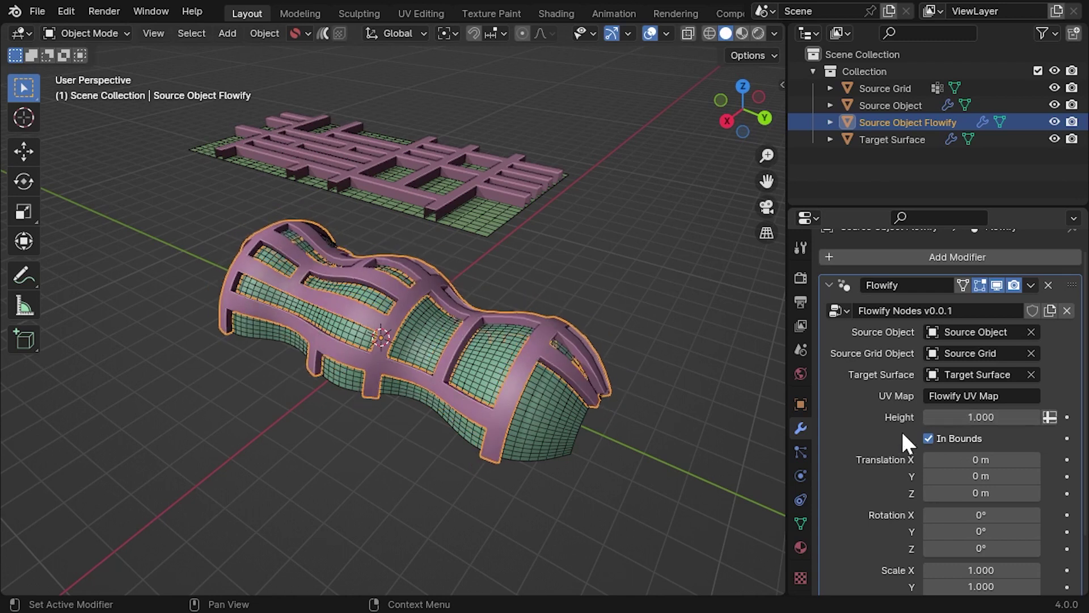